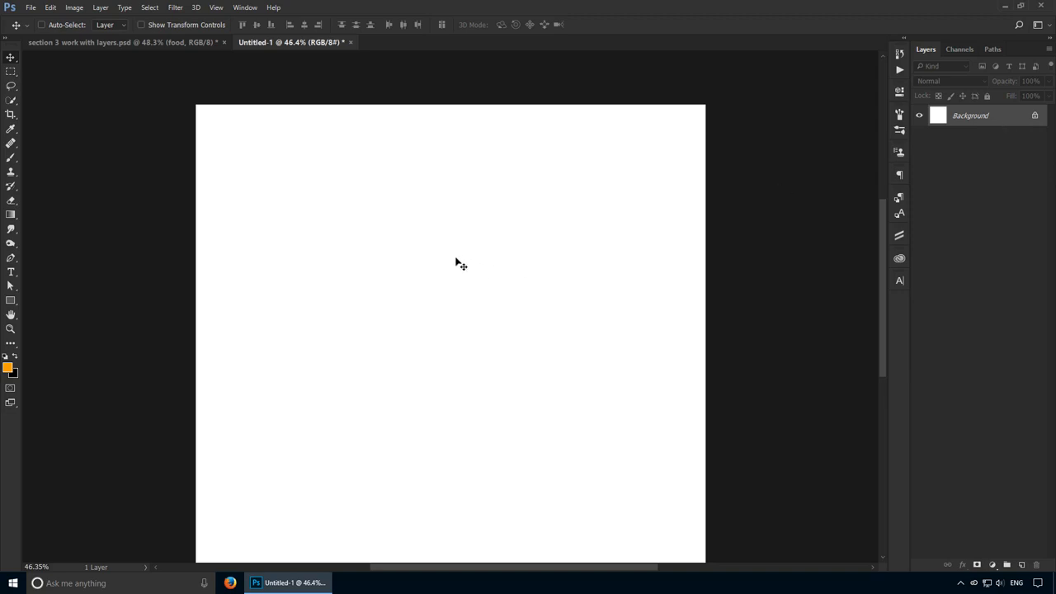
- Paint a freehand orange brush scribble on the Background layer and run the Eraser back and forth over it
key("b")
mouse_move(311, 200)
left_mouse_down()
mouse_move(392, 244)
mouse_move(389, 314)
mouse_move(307, 313)
left_mouse_up()
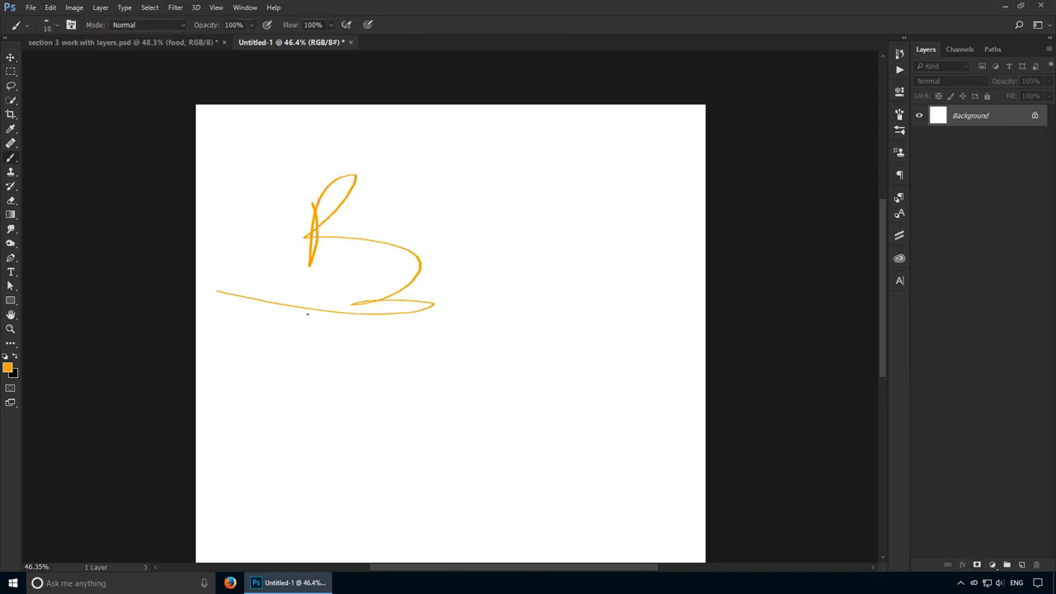
key("e")
mouse_move(318, 277)
left_mouse_down()
mouse_move(430, 259)
mouse_move(375, 312)
mouse_move(491, 377)
left_mouse_up()
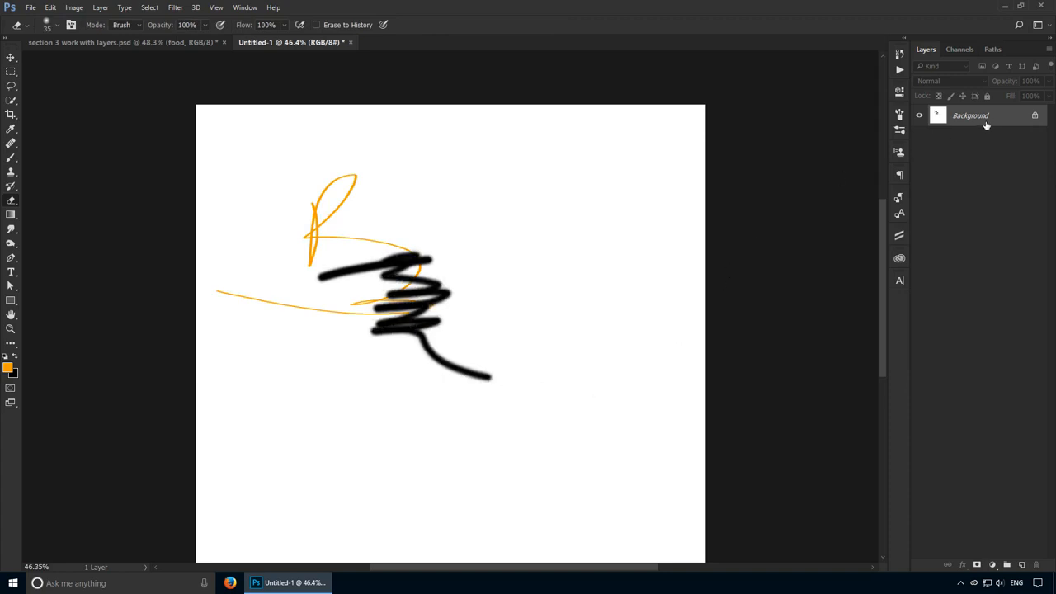
- Add a new layer above the Background and delete the Background layer
key("v")
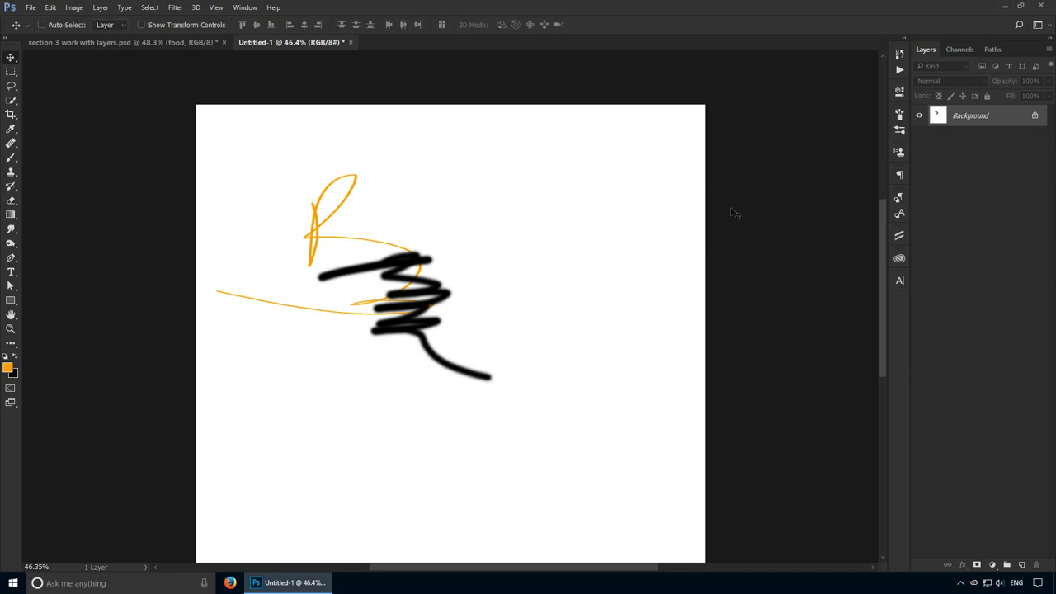
key("Delete")
left_click(1021, 564)
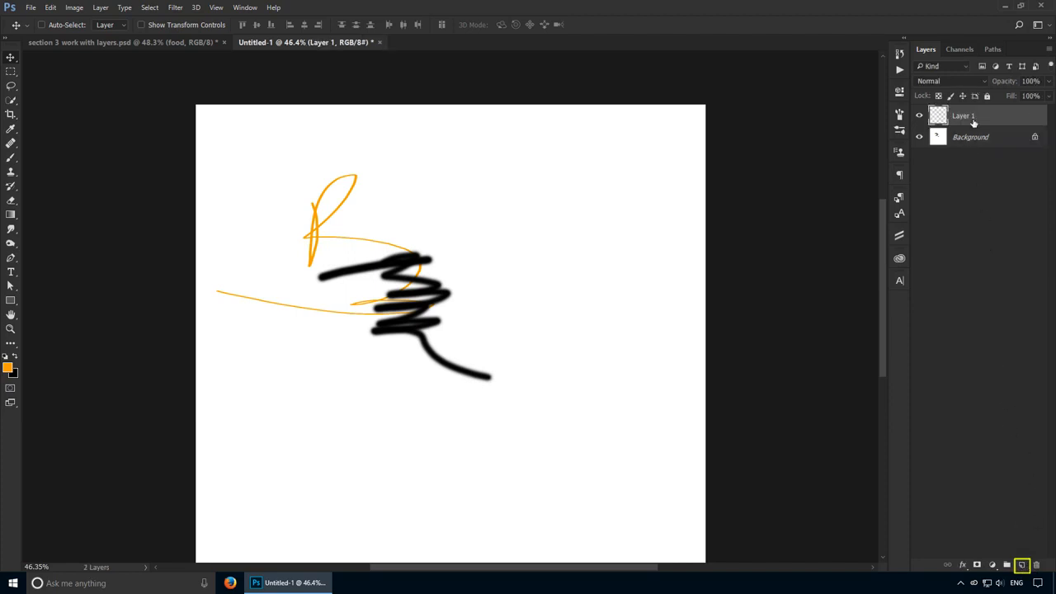
left_click(985, 140)
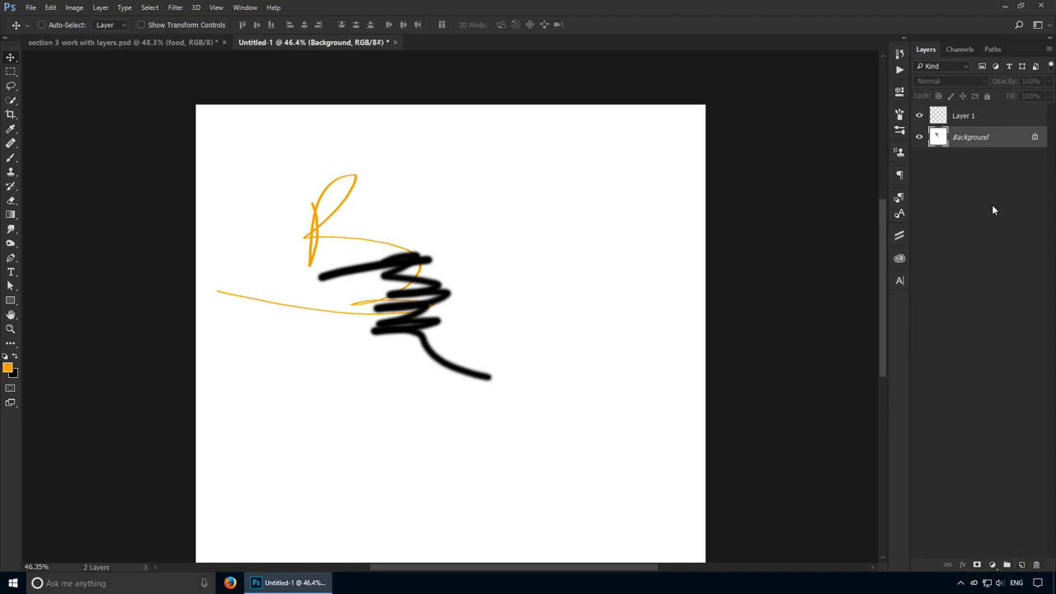
key("Delete")
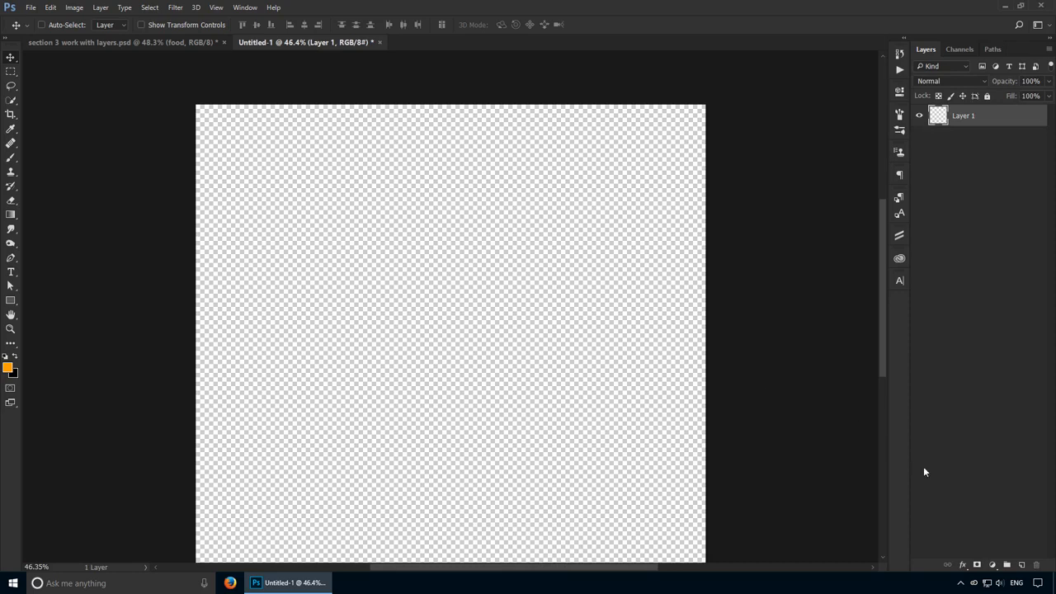
- Create another layer with the default New Layer settings and rename it "my name here"
key("ctrl+shift+n")
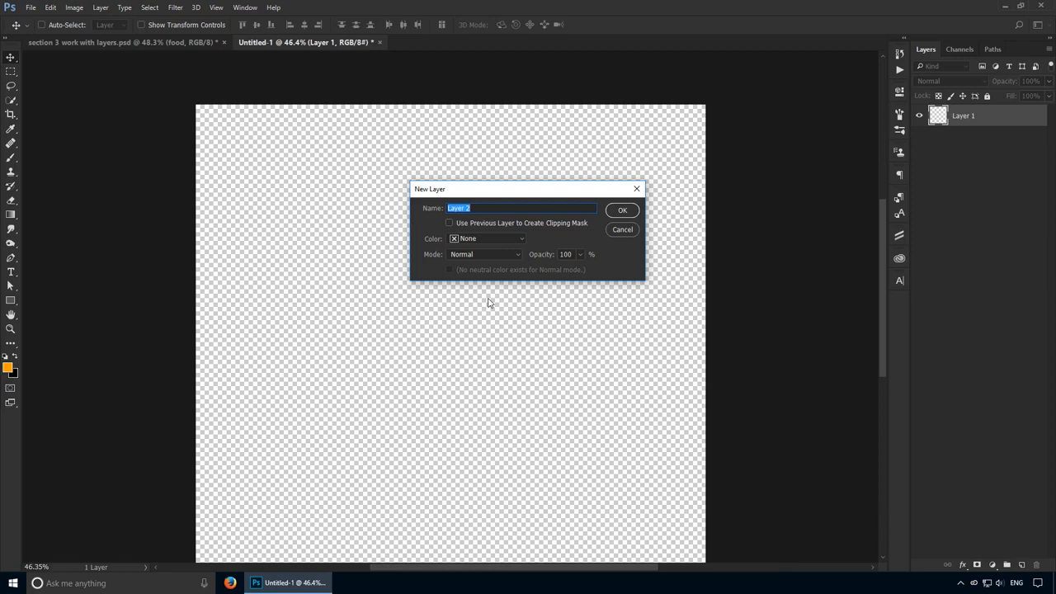
left_click(622, 211)
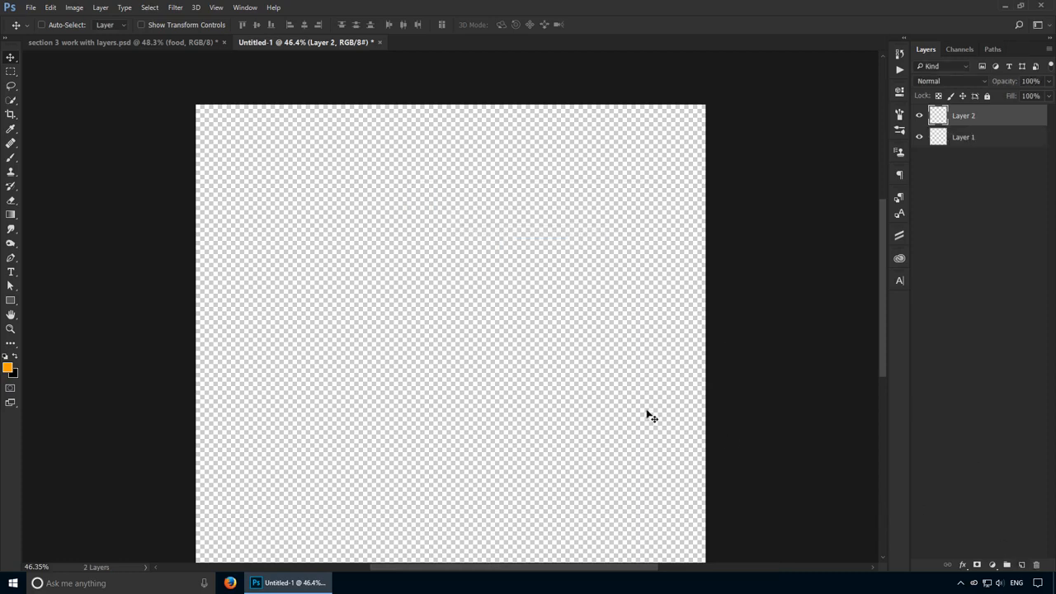
scroll(417, 275, "down", 1)
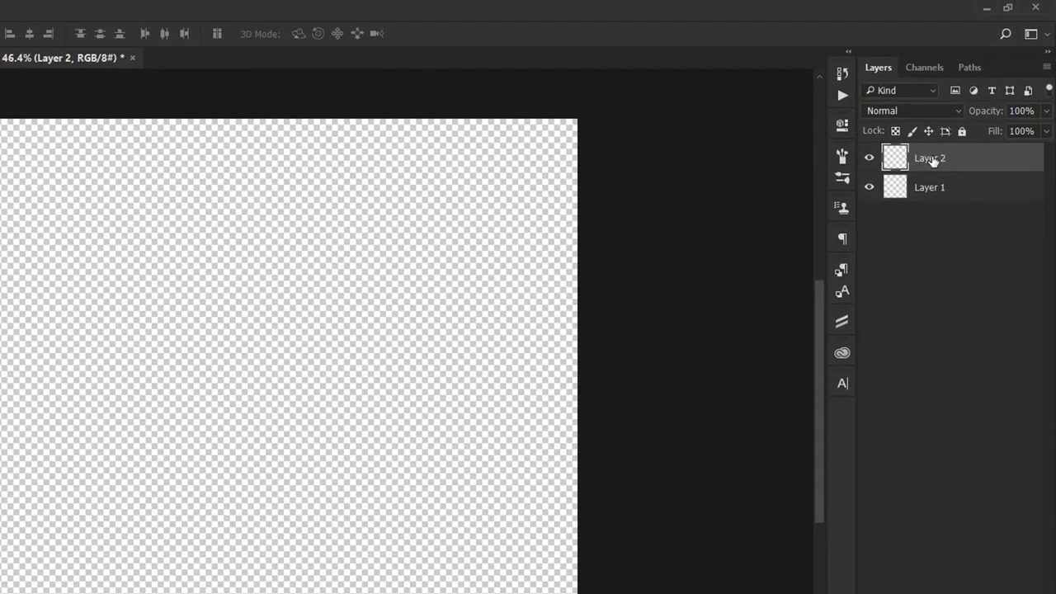
double_click(932, 159)
type("my name here")
key("Return")
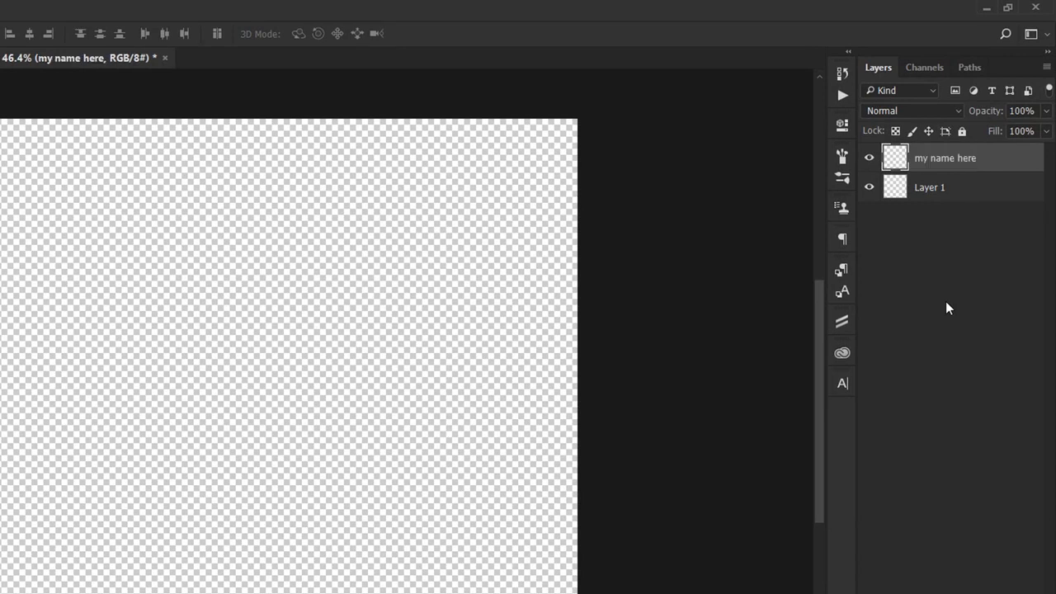
- Rename Layer 1 to "my name here" as well, and open its Layer Style settings without changing anything
double_click(930, 187)
type("my name here")
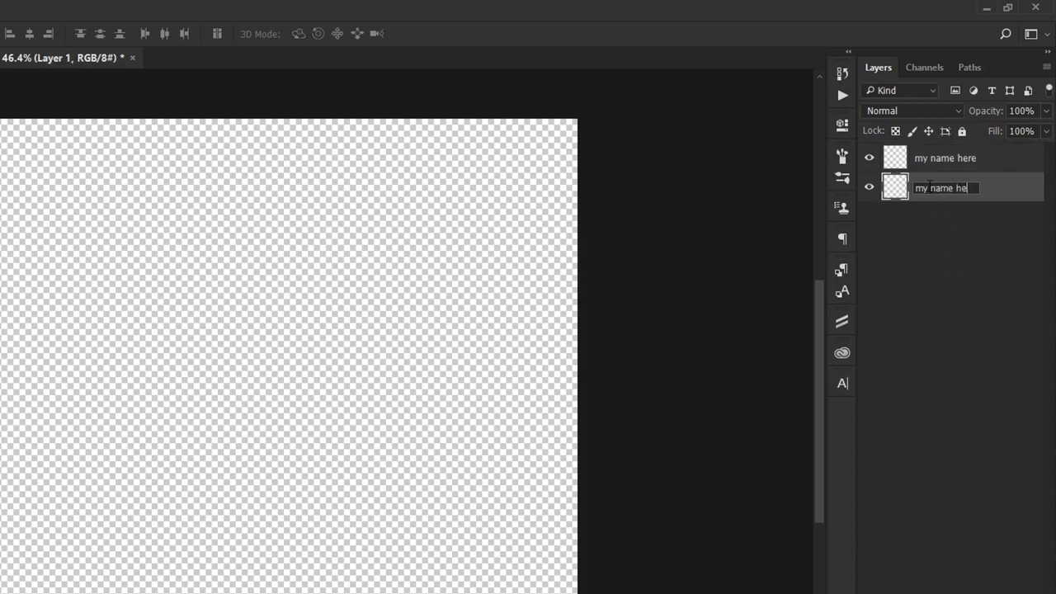
key("Return")
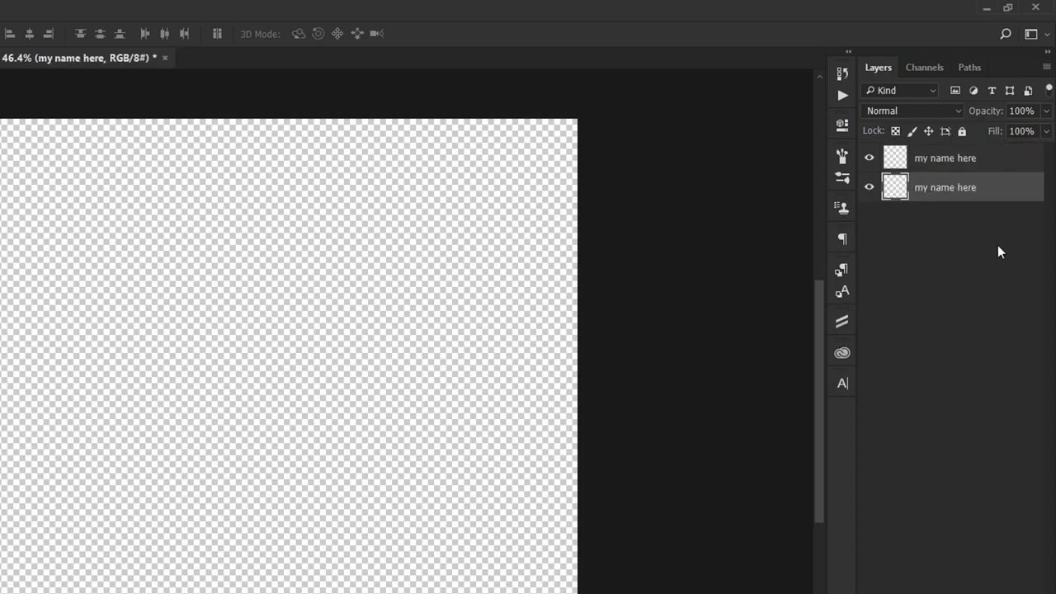
double_click(995, 190)
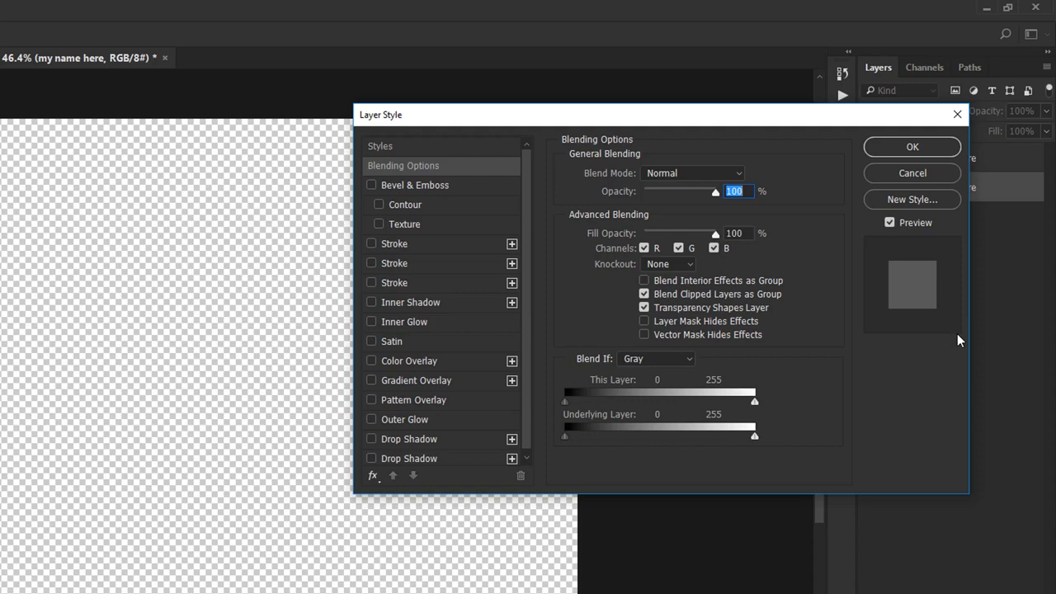
left_click(957, 114)
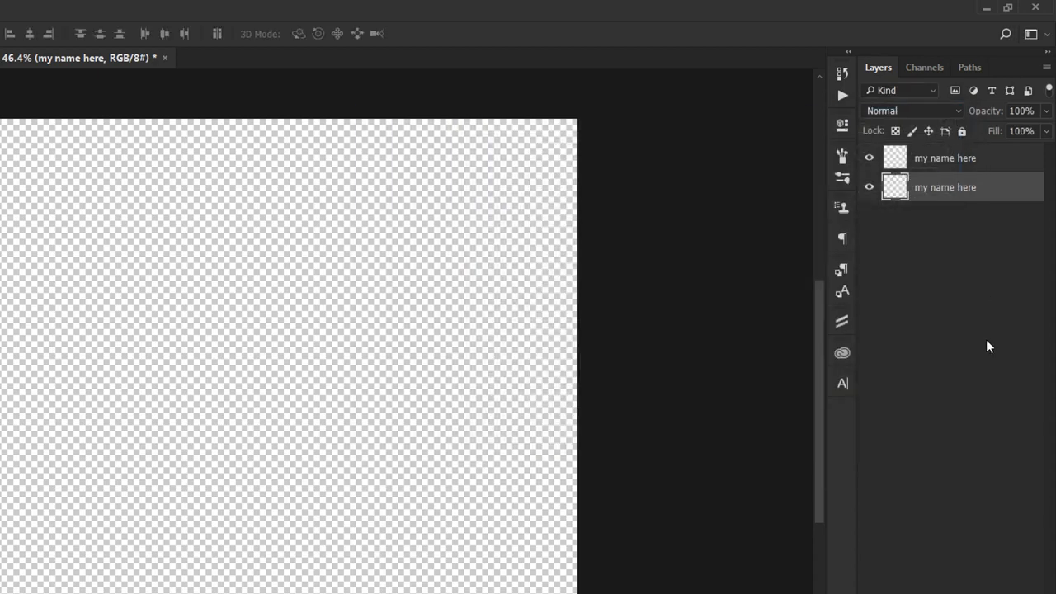
- Rename the lower layer "1"
double_click(933, 188)
type("1")
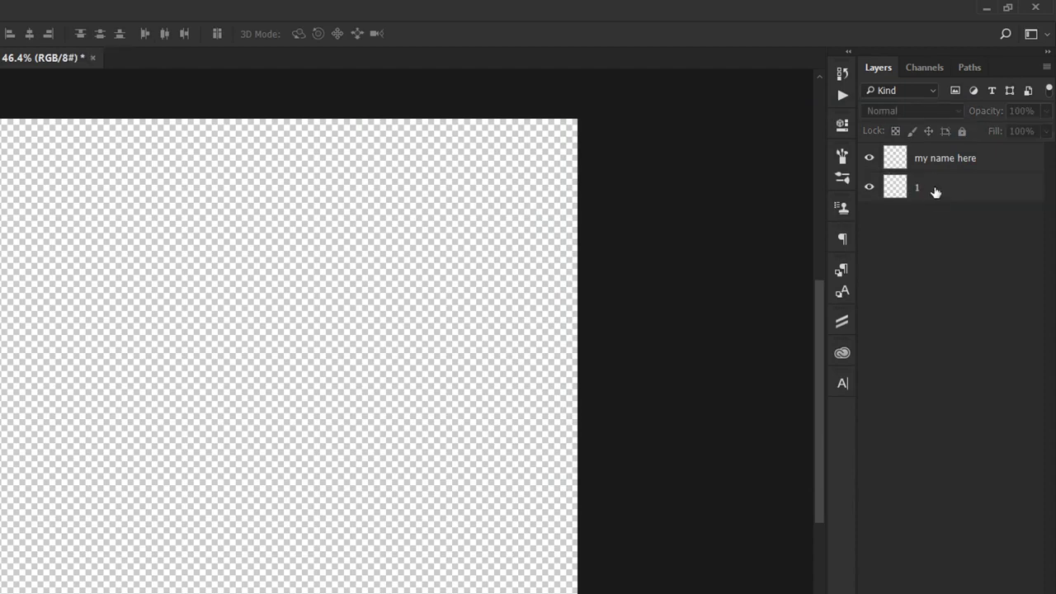
key("Return")
- View the Layer Style settings of layer "1" and close them without changes
double_click(926, 266)
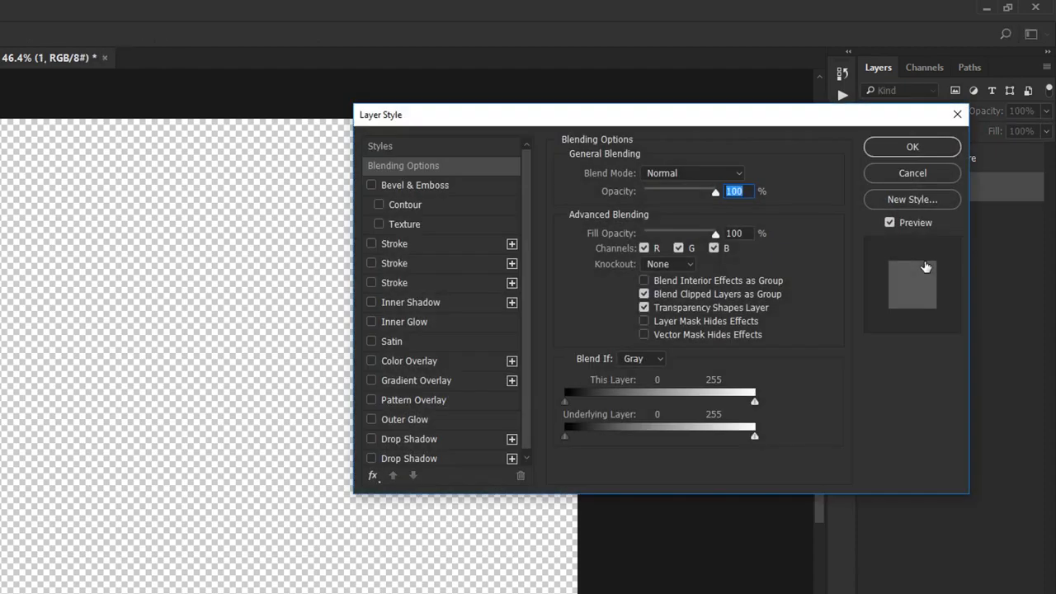
key("Escape")
double_click(896, 186)
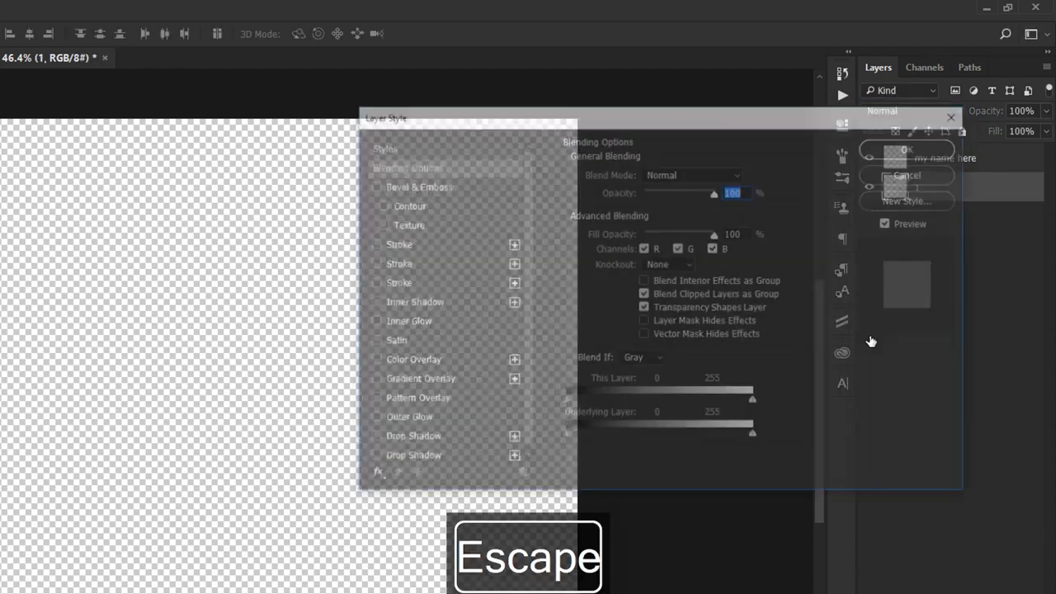
key("Escape")
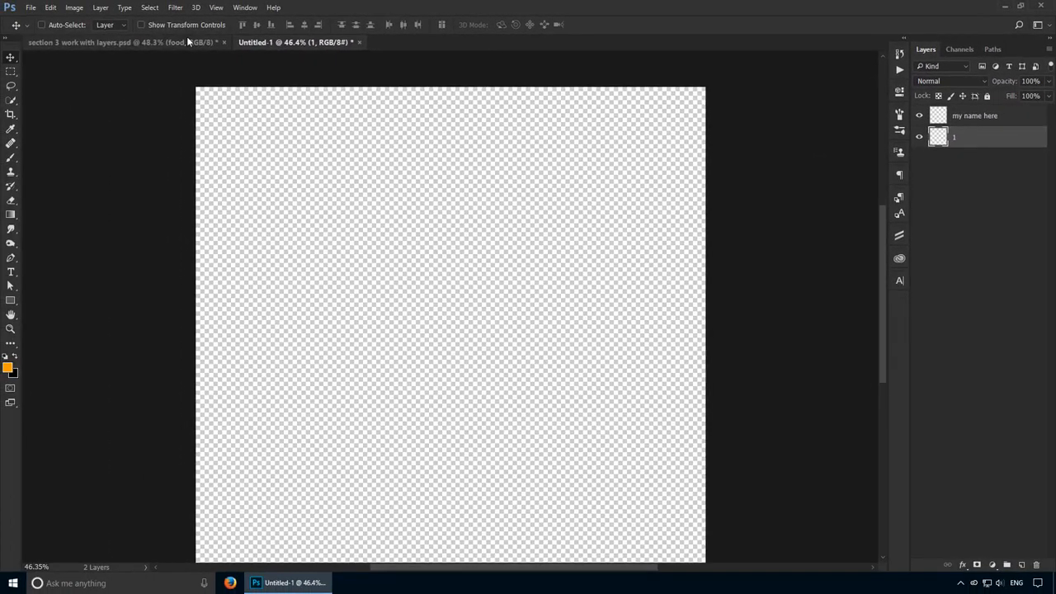
- Switch to the open document "section 3 work with layers.psd"
left_click(186, 42)
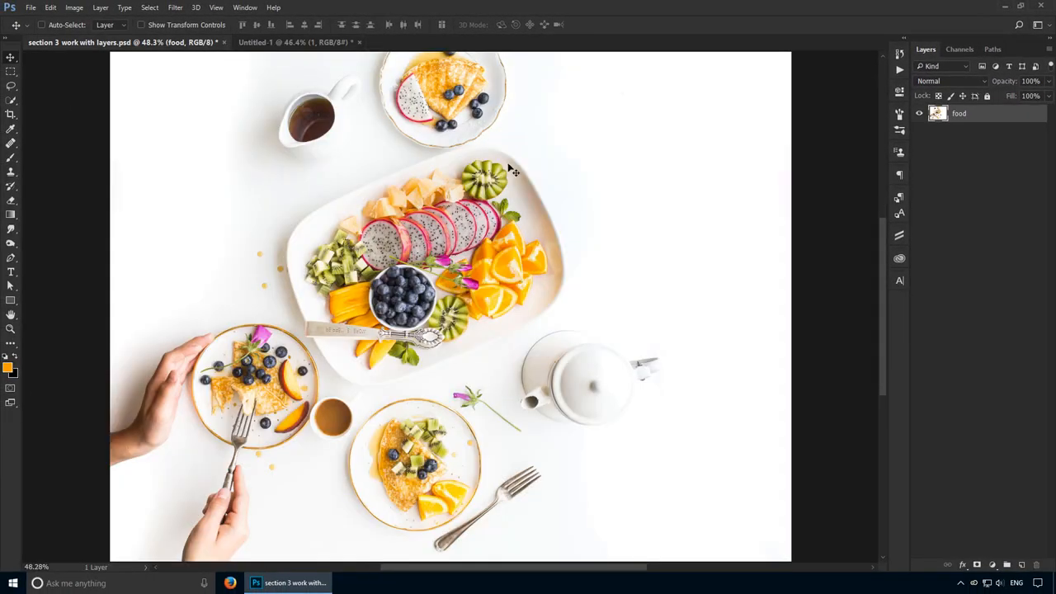
scroll(509, 166, "up", 2)
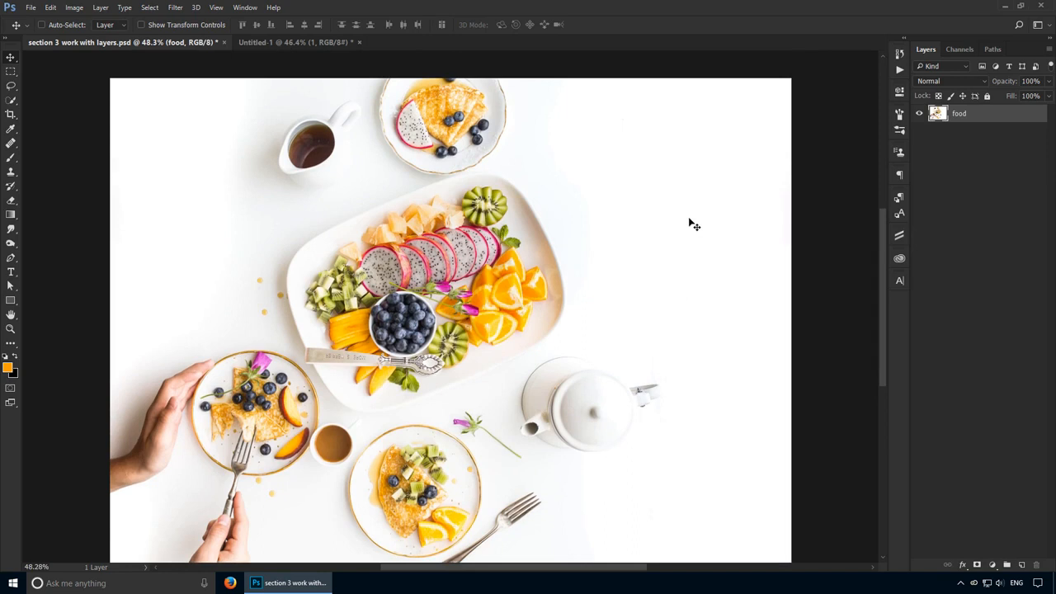
- Handwrite "Hello" in orange with the Brush directly on the food layer, in the white area beside the plates
key("b")
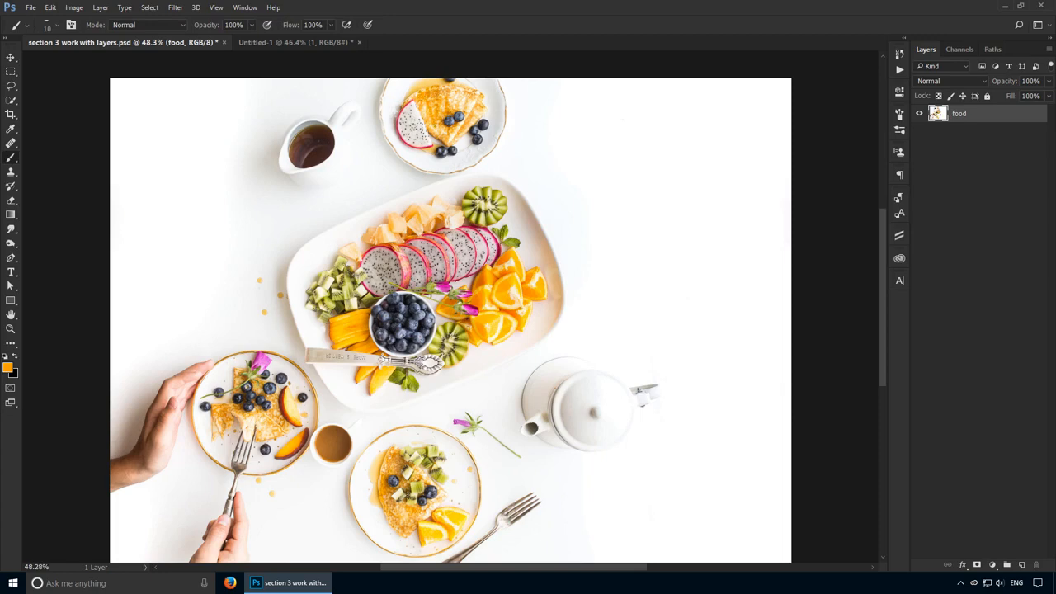
left_click_drag(594, 128, 600, 189)
left_click_drag(611, 115, 610, 181)
left_click_drag(577, 159, 615, 132)
mouse_move(621, 180)
left_mouse_down()
mouse_move(675, 191)
mouse_move(729, 130)
left_mouse_up()
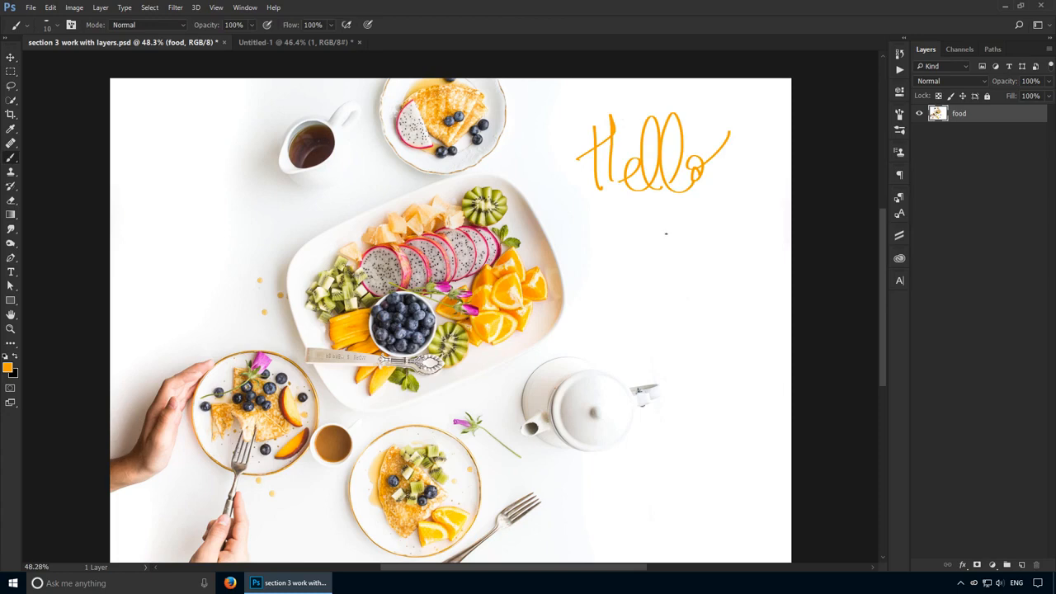
- Brush one heart below the "Hello" lettering, one on each side of it, and two zigzag strokes underneath
left_click_drag(665, 223, 667, 219)
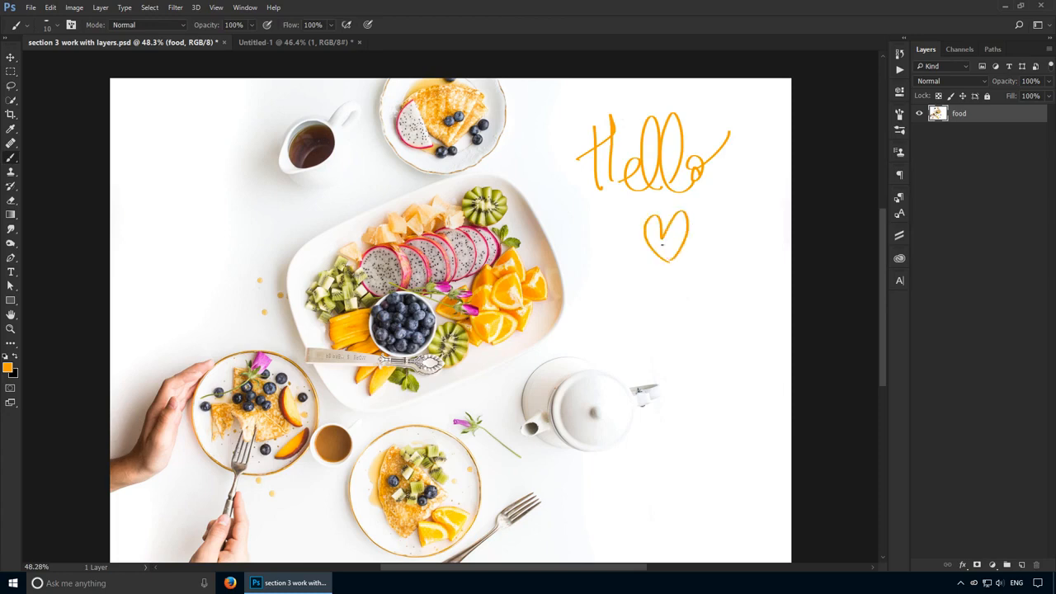
left_click_drag(565, 121, 567, 151)
left_click_drag(756, 120, 752, 153)
left_click_drag(594, 216, 650, 189)
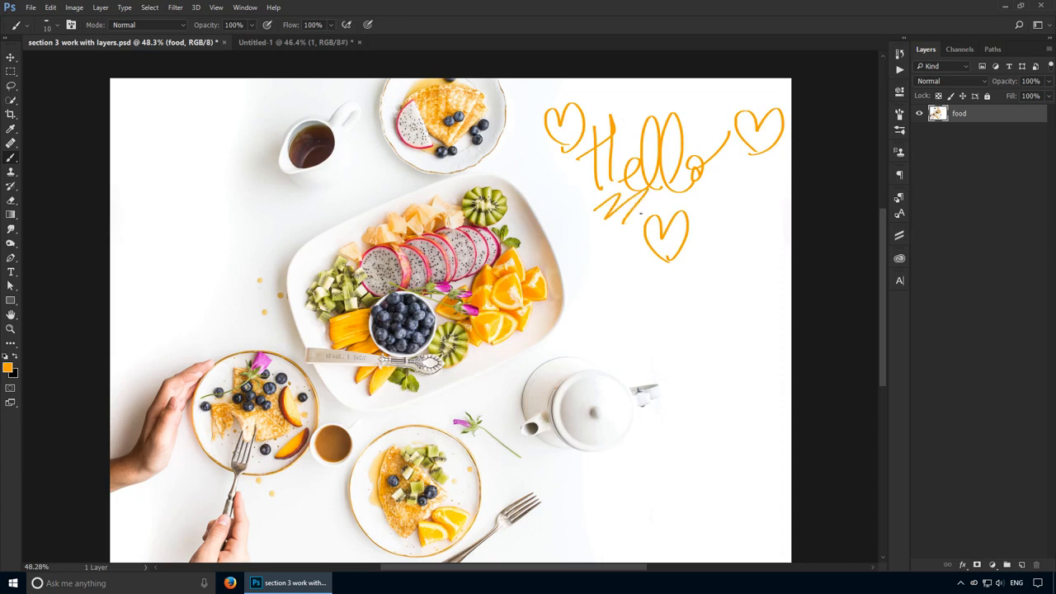
mouse_move(731, 207)
left_mouse_down()
mouse_move(750, 216)
mouse_move(748, 244)
left_mouse_up()
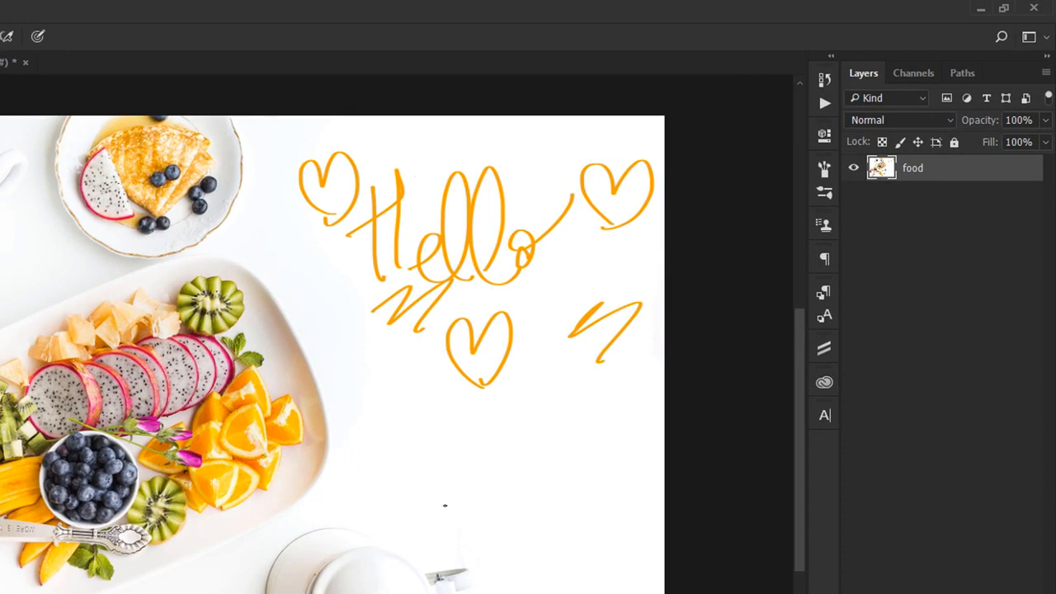
- Erase across the heart below "Hello" on the food layer, then revert the image to its state without the drawing
key("e")
mouse_move(347, 369)
left_mouse_down()
mouse_move(544, 326)
mouse_move(318, 357)
mouse_move(406, 325)
mouse_move(607, 297)
left_mouse_up()
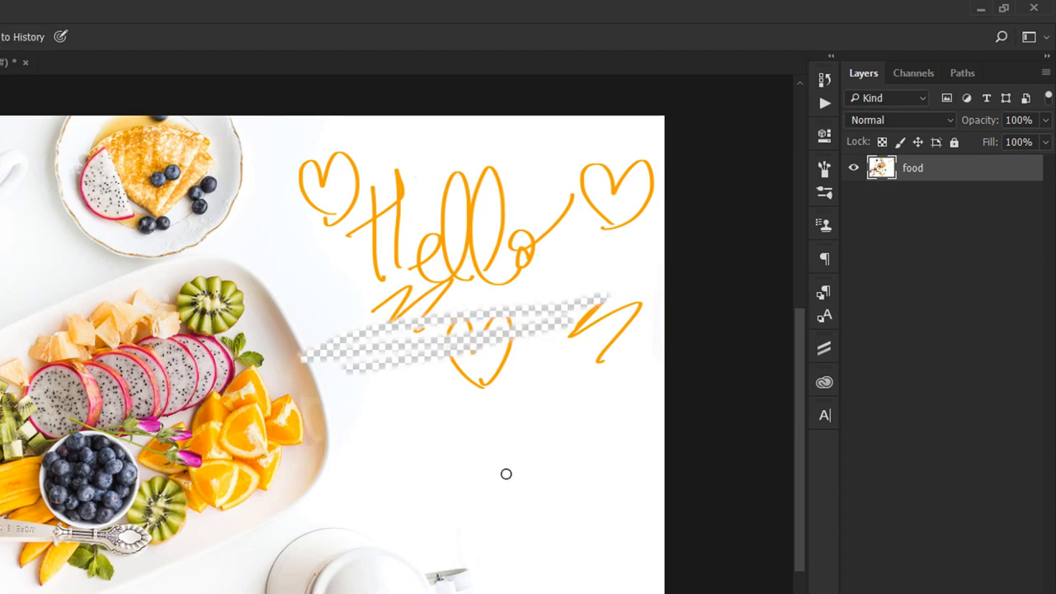
key("v")
key("F12")
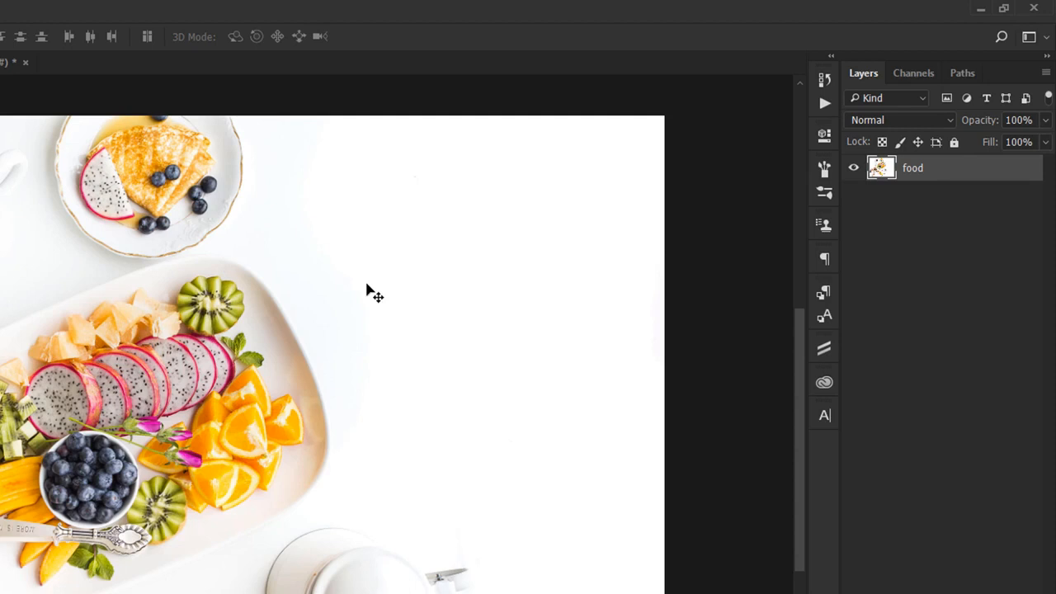
- Add two new layers above the food layer and handwrite "Hello my friend" in orange in the white area beside the platter
key("b")
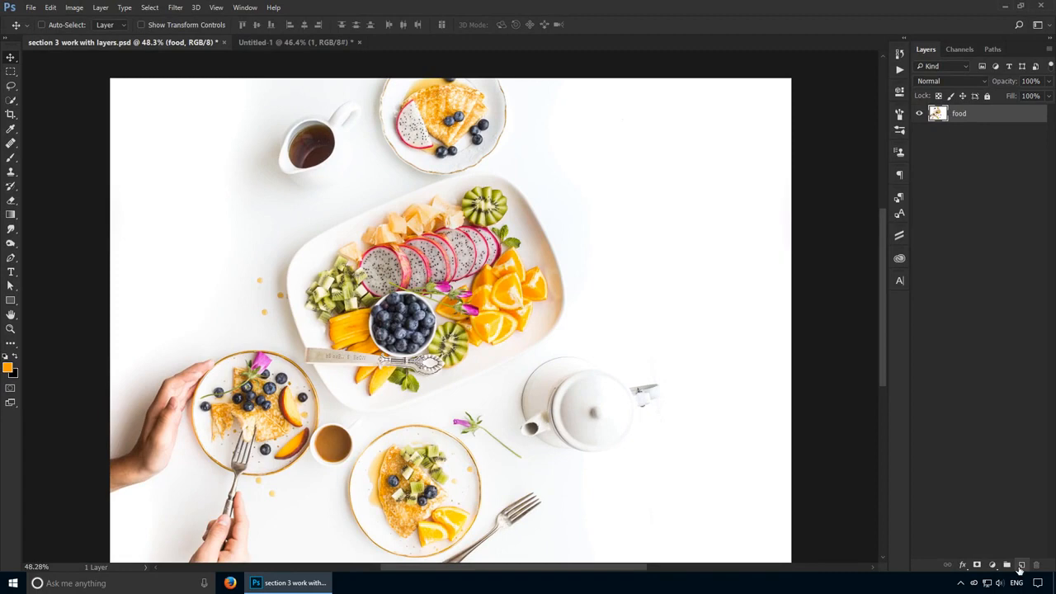
left_click(1021, 566)
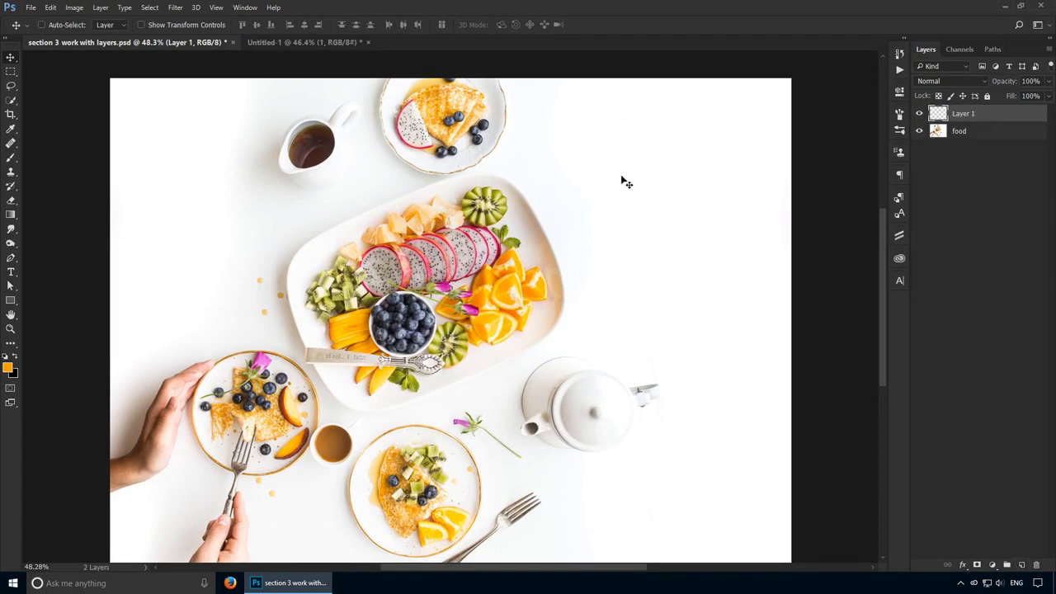
key("b")
mouse_move(625, 135)
left_mouse_down()
mouse_move(623, 190)
mouse_move(687, 191)
mouse_move(733, 159)
left_mouse_up()
mouse_move(641, 246)
left_mouse_down()
mouse_move(698, 239)
mouse_move(671, 316)
mouse_move(746, 299)
mouse_move(768, 306)
left_mouse_up()
left_click(1021, 566)
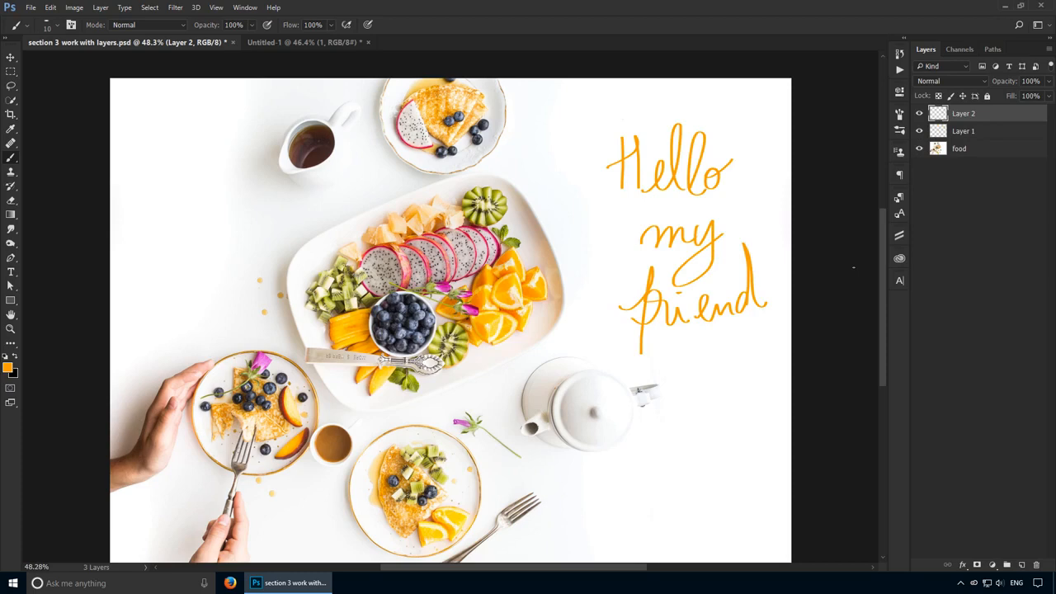
- Toggle Layer 2's visibility off and on, then add a new layer and draw orange hearts in front of "Hello" and "my"
left_click(919, 113)
left_click(919, 113)
left_click(1021, 564)
mouse_move(549, 137)
left_mouse_down()
mouse_move(586, 142)
mouse_move(559, 168)
left_mouse_up()
mouse_move(599, 262)
left_mouse_down()
mouse_move(603, 233)
mouse_move(599, 266)
left_mouse_up()
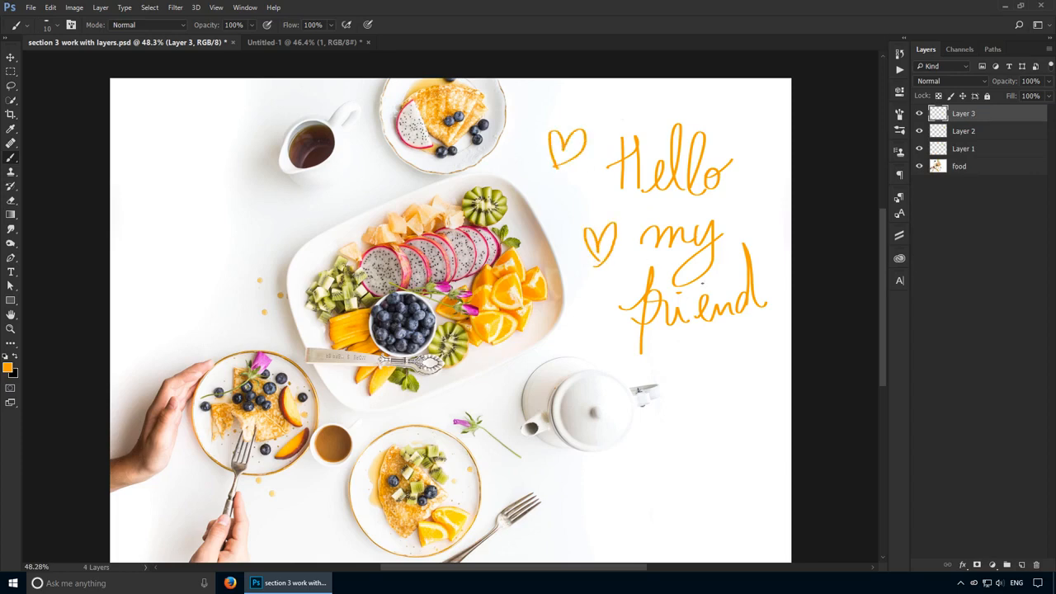
- Draw a third mark after "my" on the hearts layer, then erase it and the heart in front of "my"
mouse_move(751, 222)
left_mouse_down()
mouse_move(767, 191)
mouse_move(754, 224)
left_mouse_up()
key("e")
left_click_drag(743, 200, 752, 199)
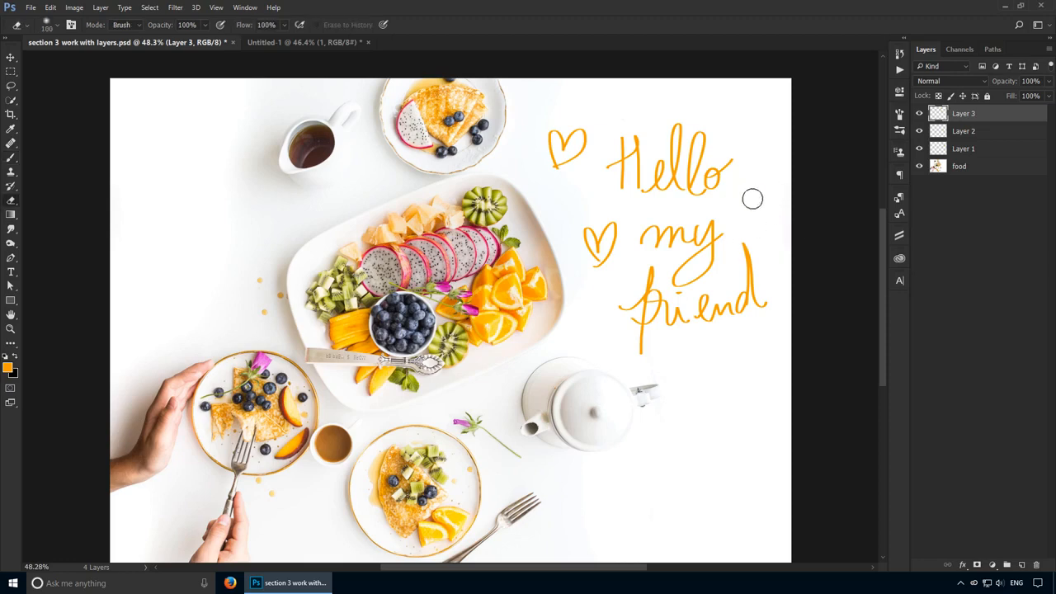
mouse_move(606, 247)
left_mouse_down()
mouse_move(576, 220)
mouse_move(595, 239)
left_mouse_up()
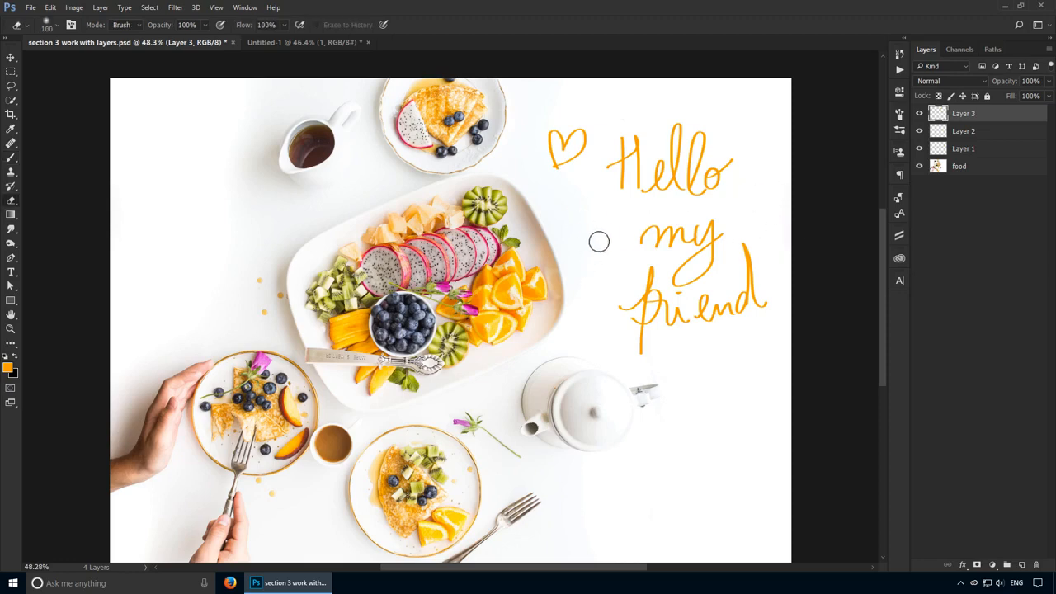
- Add another new layer and draw an orange heart in front of "my" on it with the Brush
left_click(1021, 564)
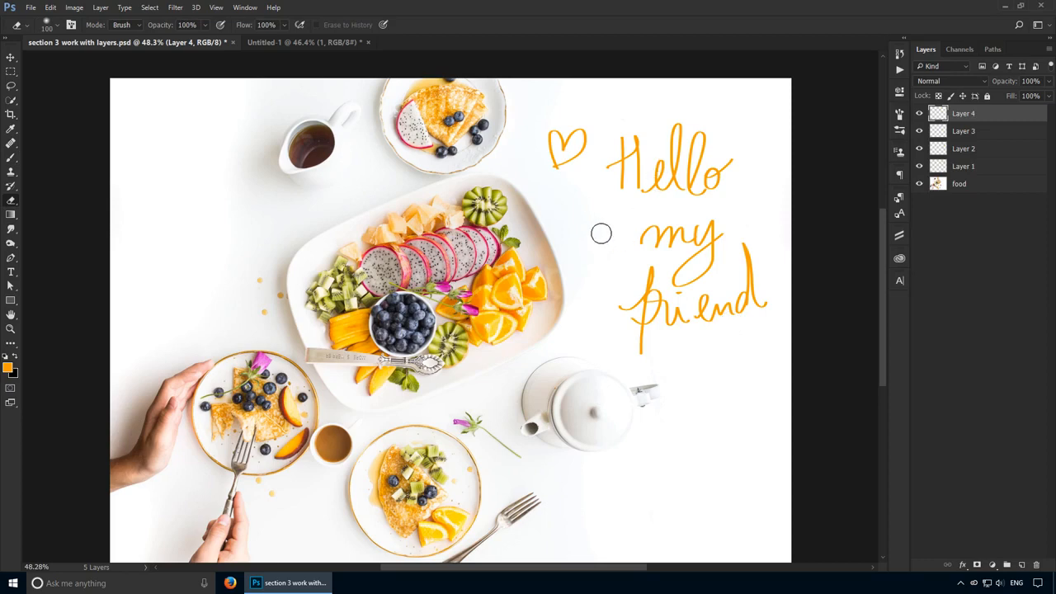
key("b")
left_click_drag(603, 258, 601, 260)
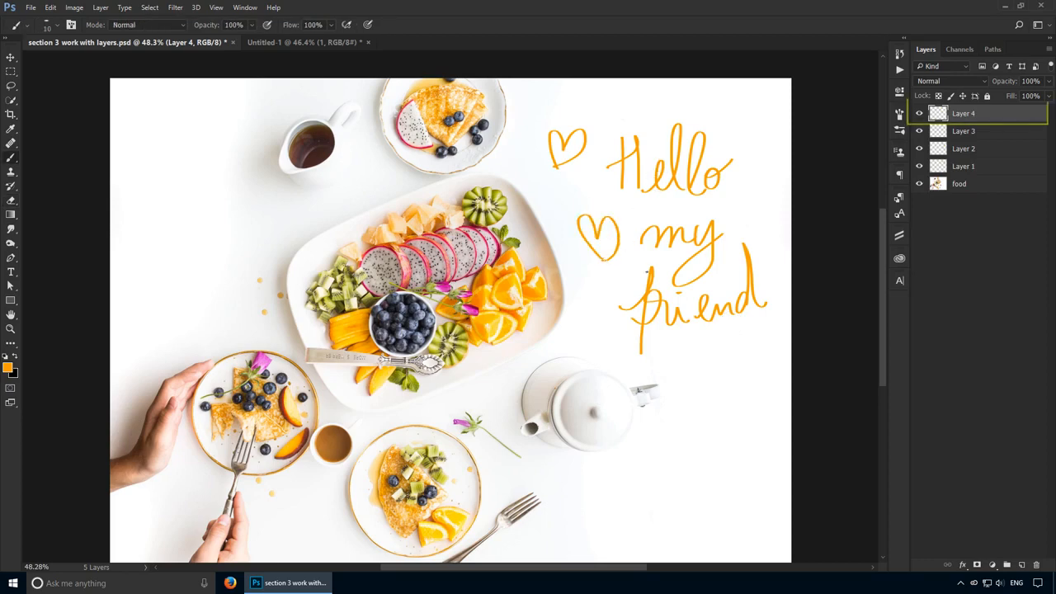
- Add another new layer above Layer 4 and draw an orange heart after "Hello", up beside the word "my"
left_click(1021, 565)
mouse_move(743, 189)
left_mouse_down()
mouse_move(749, 217)
mouse_move(760, 212)
left_mouse_up()
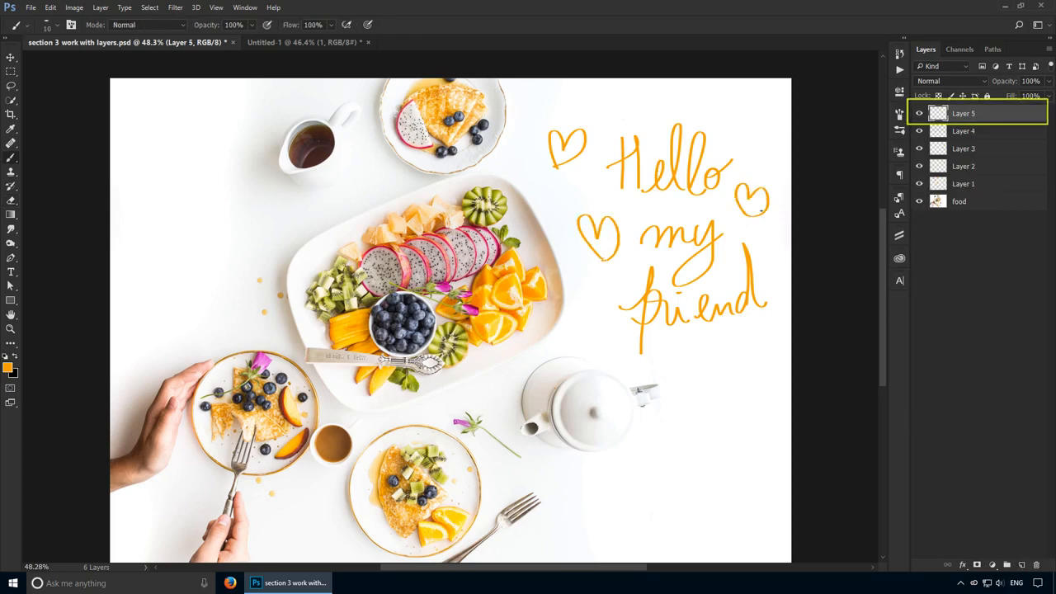
key("v")
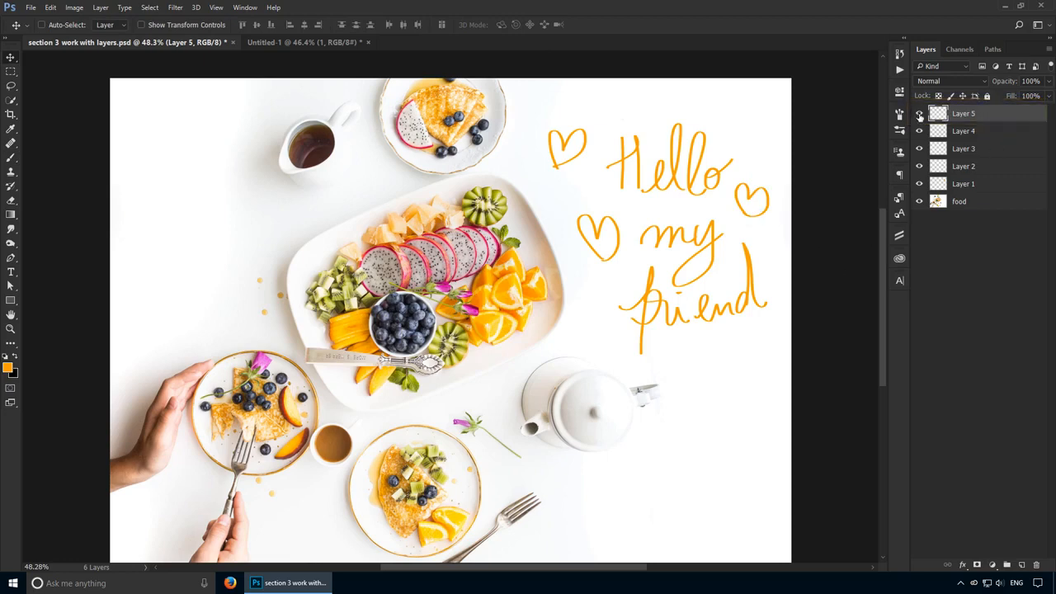
- Rename Layer 5, Layer 4 and Layer 3 as "heart 3", "heart 2" and "heart 1"
double_click(963, 114)
type("heart 3")
double_click(967, 132)
type("heart 2")
key("Return")
double_click(962, 149)
type("hea")
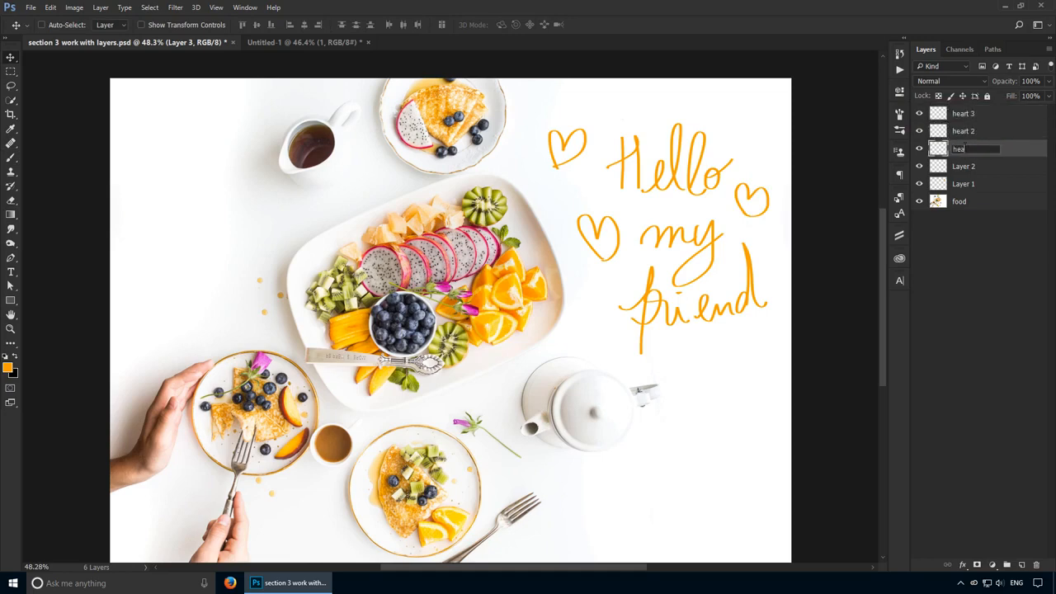
type("rt 1")
key("Return")
- Rename Layer 2 as "friend" and Layer 1 as "message"
double_click(964, 167)
type("friend")
key("Return")
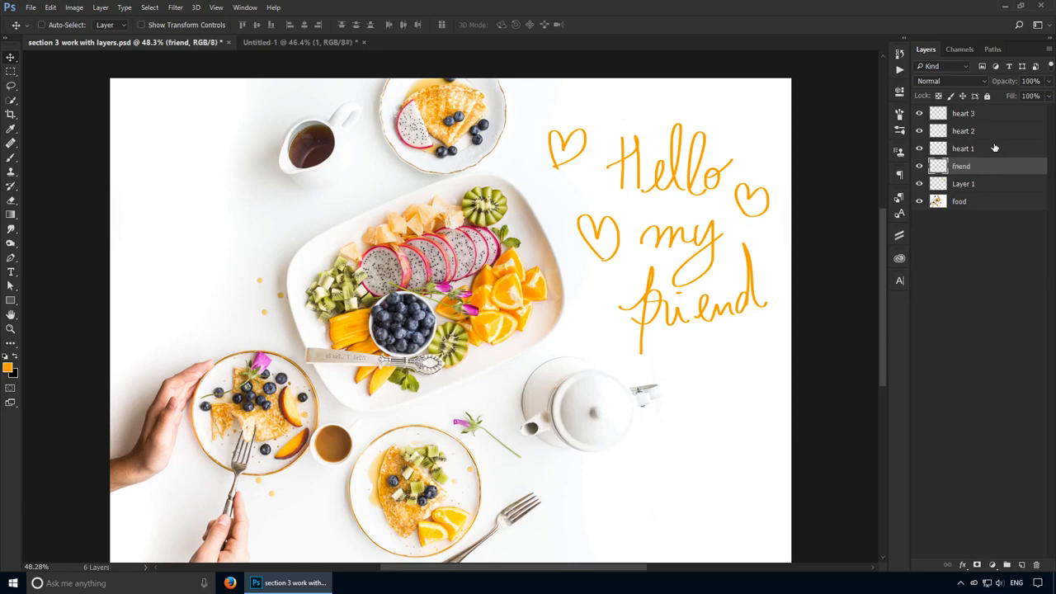
double_click(978, 184)
type("message")
key("Return")
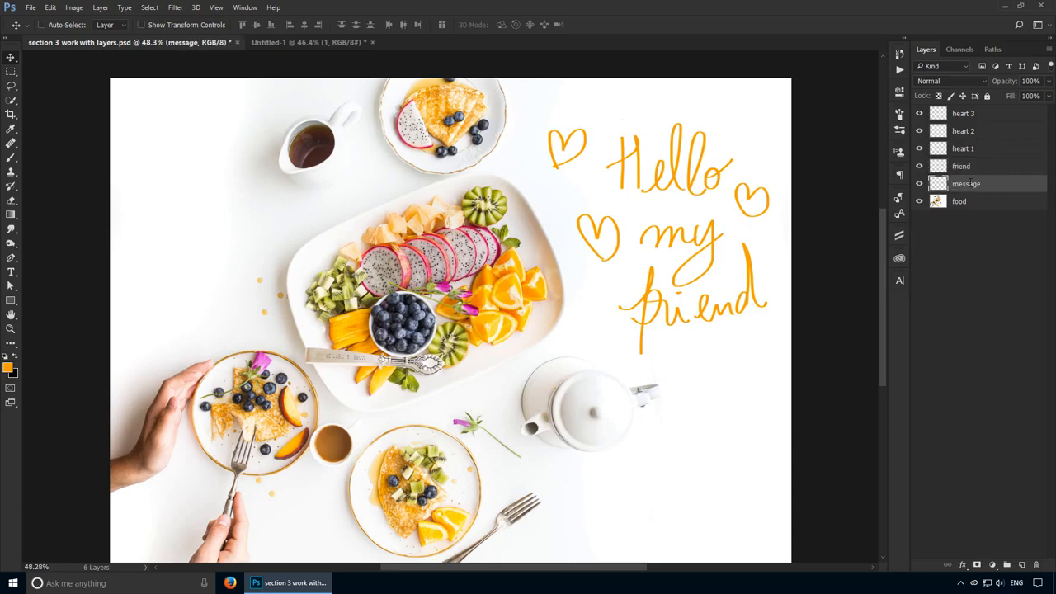
- Add a new layer above the message layer and brush an orange zigzag underline beneath the word "friend"
left_click(1022, 564)
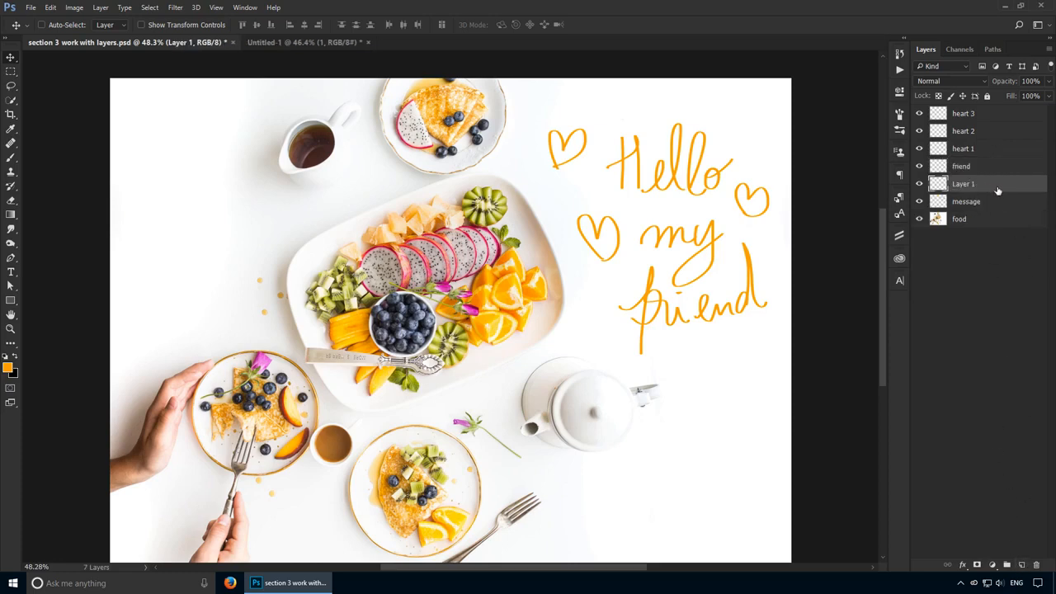
key("b")
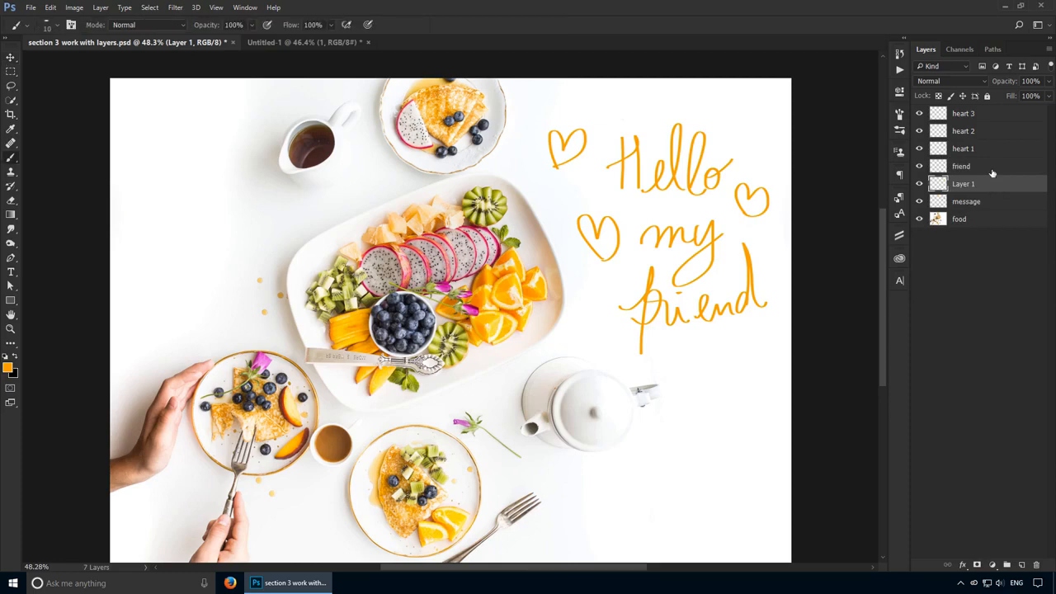
left_click_drag(676, 346, 771, 322)
key("ctrl+z")
left_click_drag(687, 356, 781, 316)
key("v")
- Apply a red Color Overlay with Normal blending and 100% opacity to the heart 3 layer
double_click(998, 116)
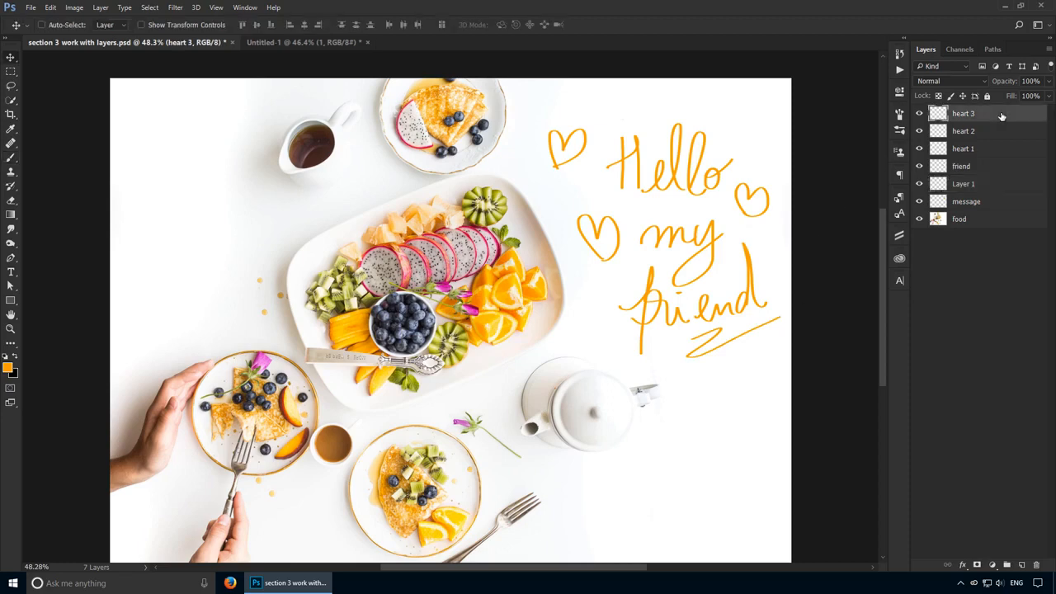
left_click(578, 263)
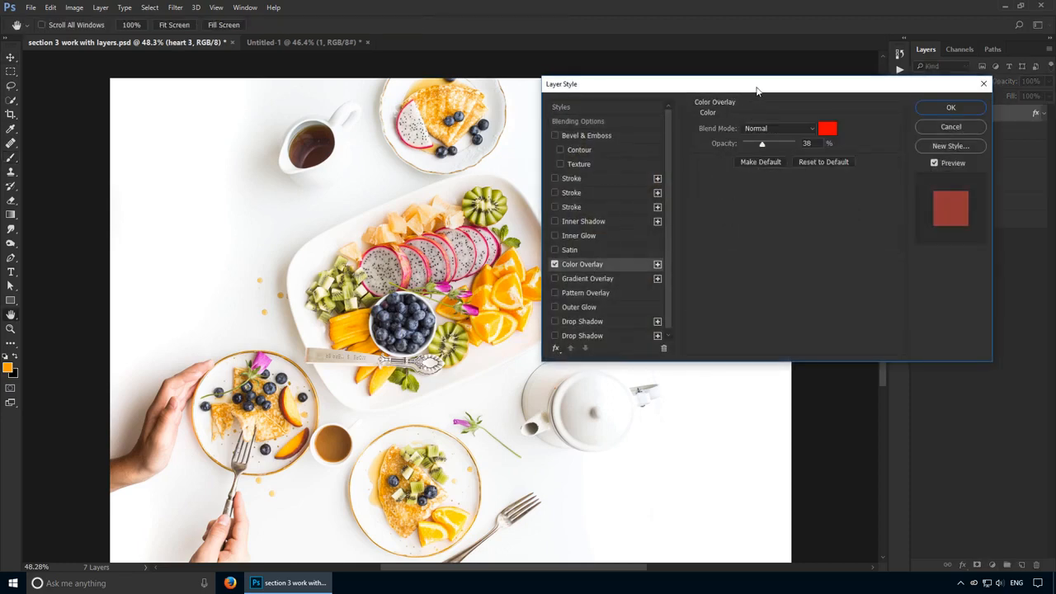
left_click_drag(756, 88, 399, 264)
left_click_drag(420, 316, 495, 319)
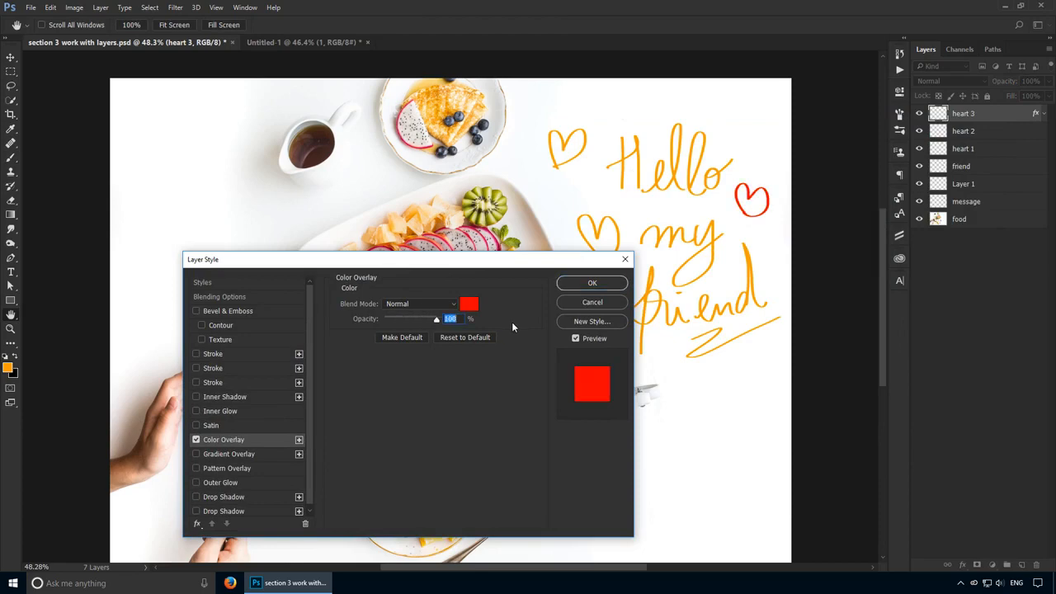
key("Return")
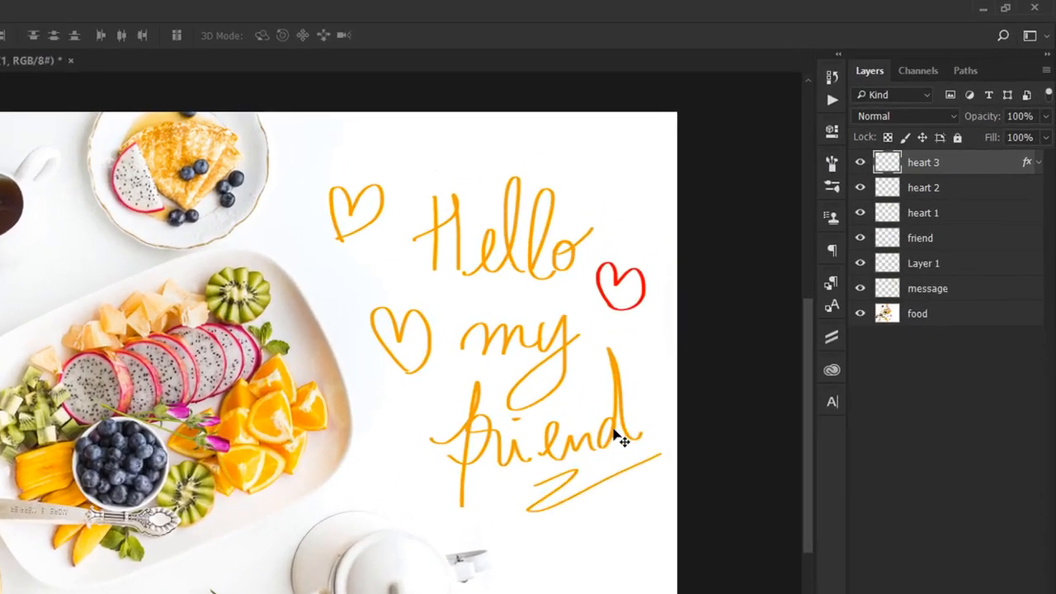
- Erase the handwritten word "friend" on the friend layer
left_click(608, 433)
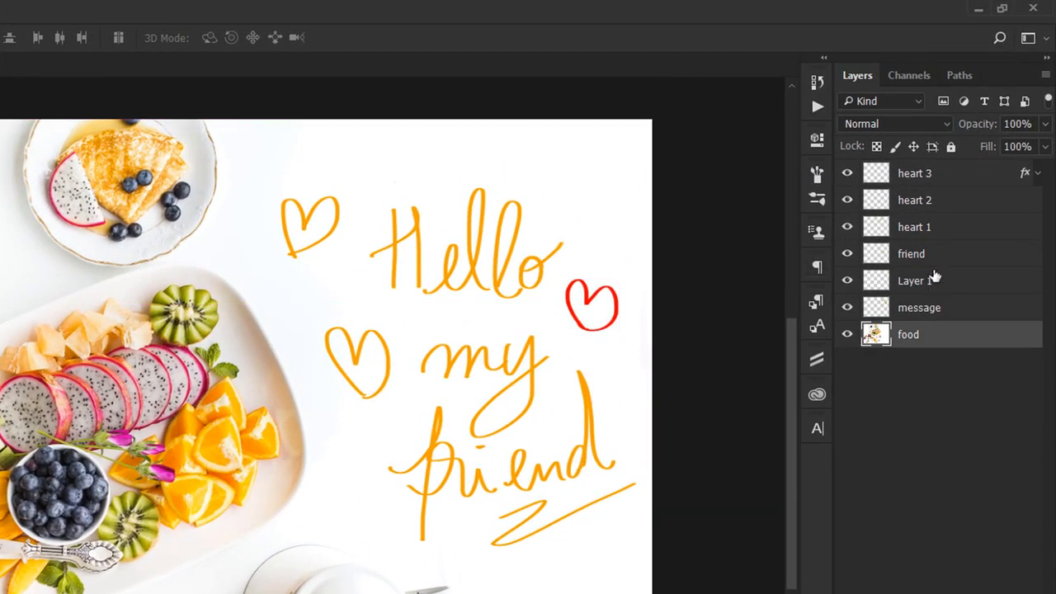
left_click(916, 254)
key("e")
mouse_move(460, 495)
left_mouse_down()
mouse_move(419, 508)
mouse_move(417, 479)
mouse_move(395, 491)
mouse_move(401, 556)
mouse_move(414, 495)
mouse_move(507, 507)
mouse_move(339, 465)
mouse_move(575, 408)
mouse_move(644, 360)
left_mouse_up()
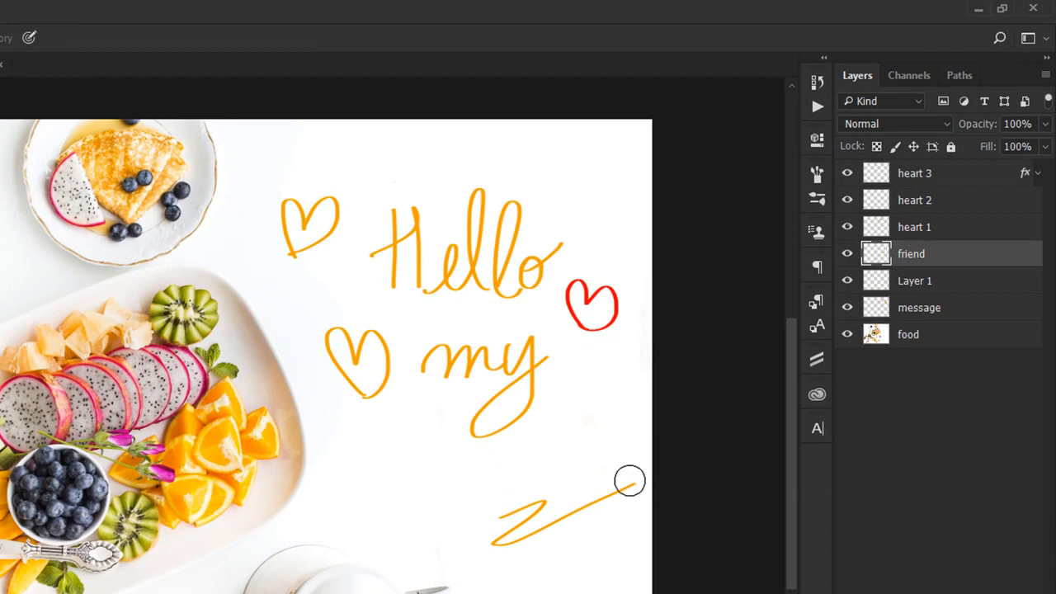
key("v")
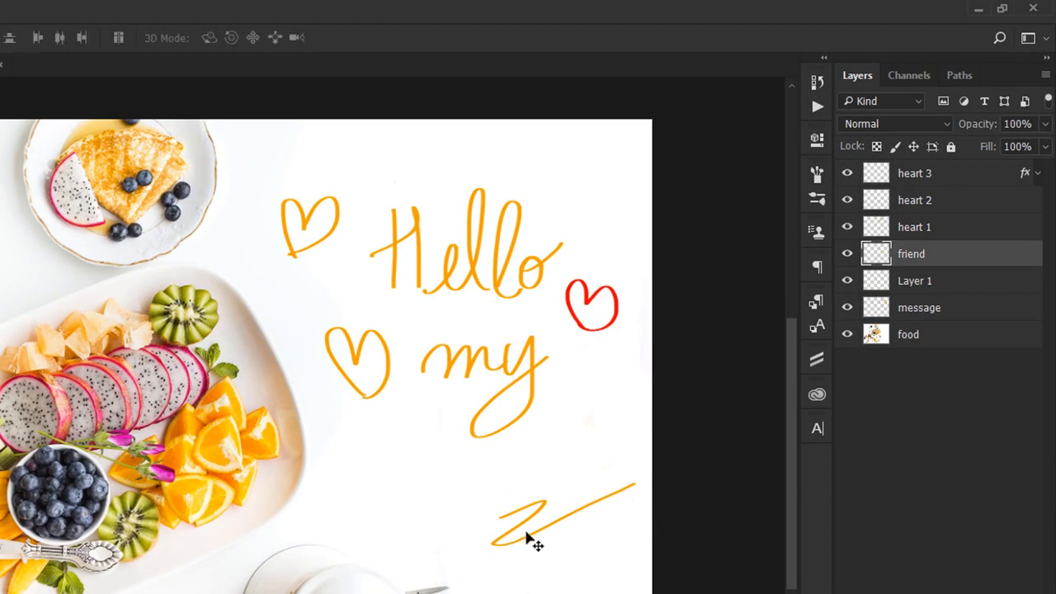
- Handwrite "student" in orange below "my" on the friend layer with the Brush
key("b")
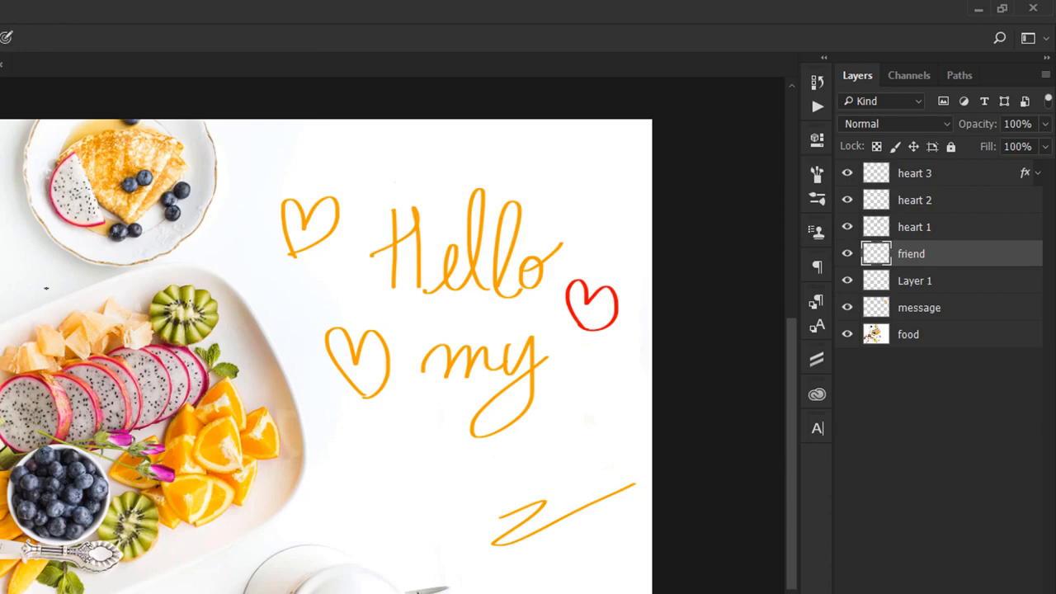
left_click_drag(384, 447, 368, 495)
left_click_drag(401, 424, 417, 482)
mouse_move(409, 452)
left_mouse_down()
mouse_move(433, 445)
mouse_move(487, 479)
mouse_move(548, 452)
left_mouse_up()
mouse_move(561, 390)
left_mouse_down()
mouse_move(528, 436)
mouse_move(614, 378)
left_mouse_up()
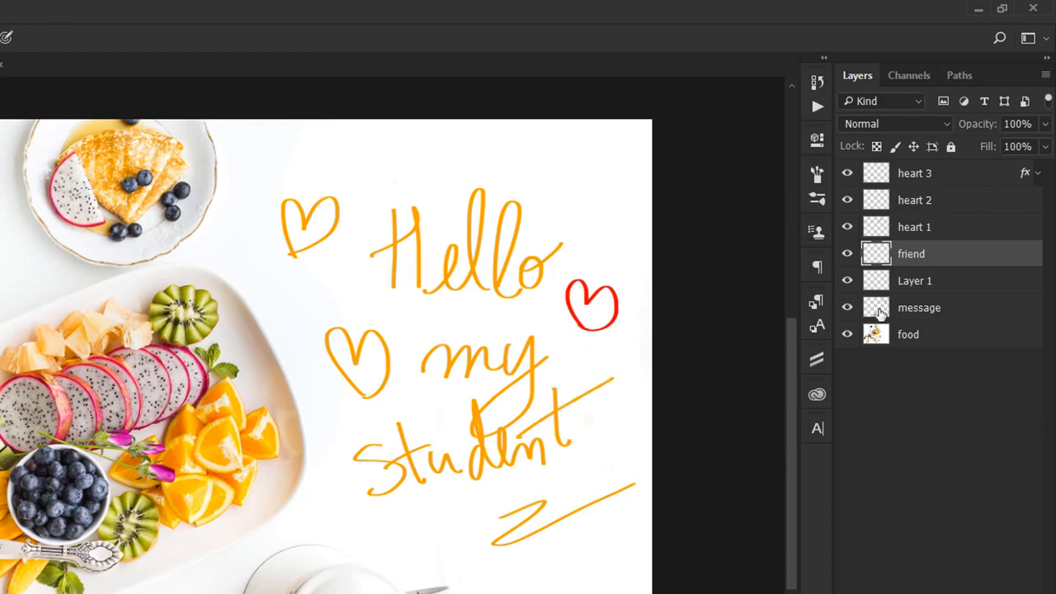
- Toggle the visibility of the friend layer and of Layer 1 off and on to check their contents
left_click(848, 254)
left_click(847, 254)
left_click(847, 281)
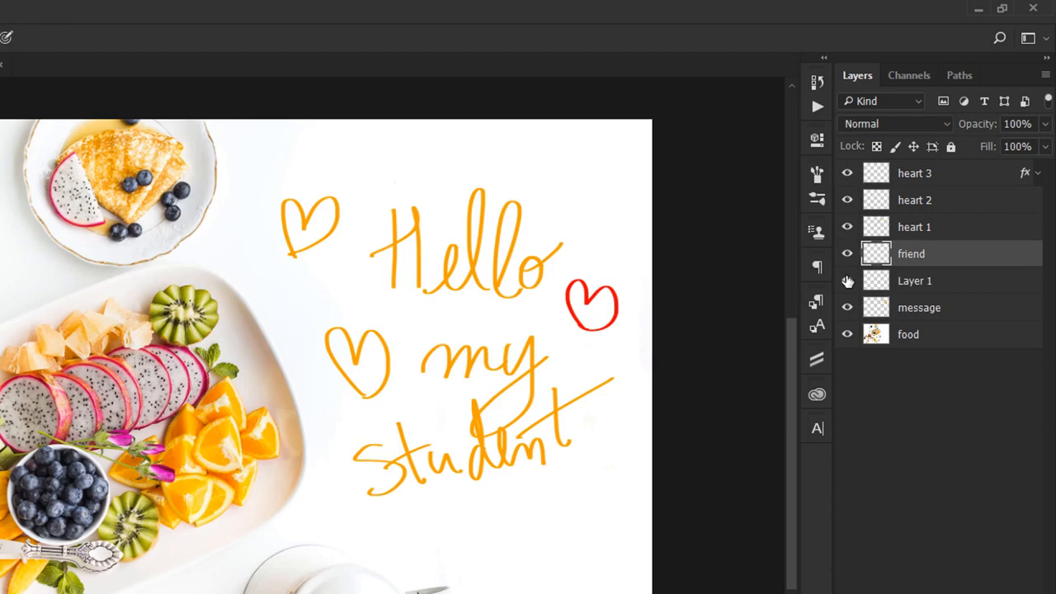
left_click(848, 281)
- Rename Layer 1 as "squiggly line"
double_click(928, 281)
type("squiggly line")
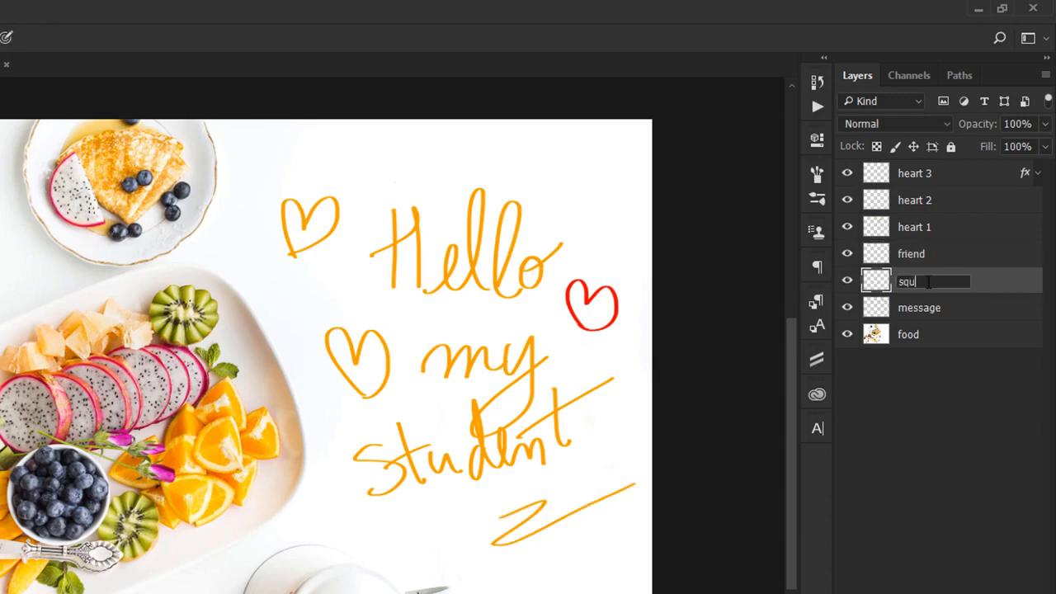
key("Return")
- Move the handwritten word "student" slightly down and to the left, and rename its layer as "student"
key("v")
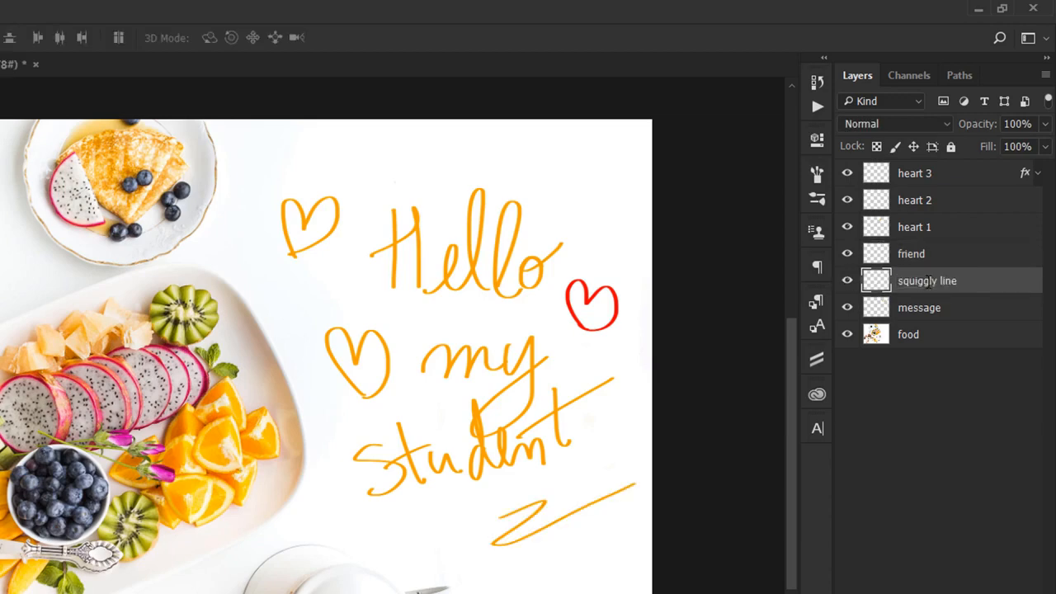
left_click(931, 255)
left_click_drag(568, 400, 542, 443)
double_click(911, 254)
type("student")
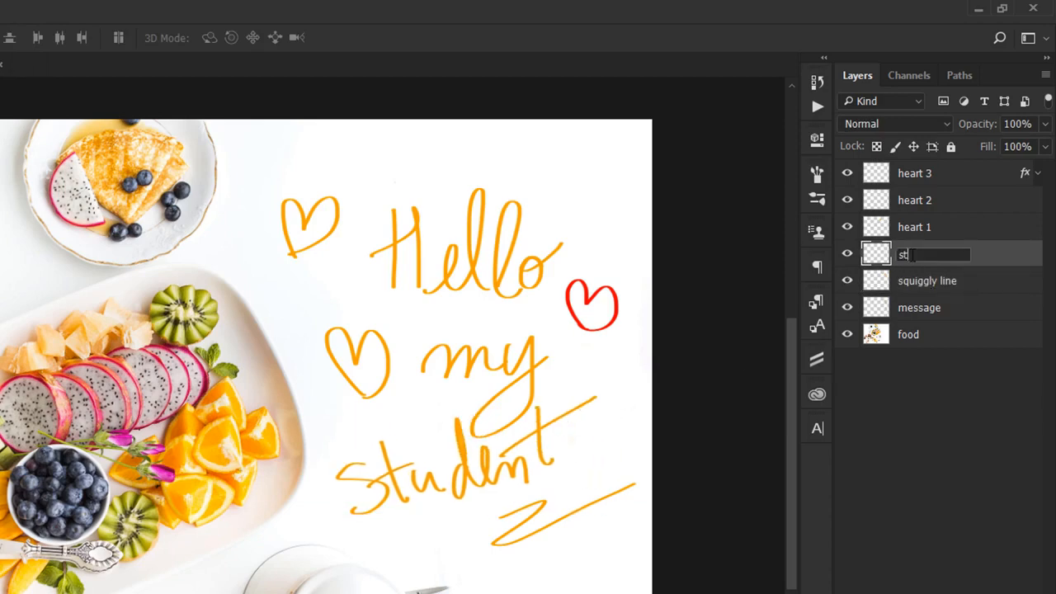
key("Return")
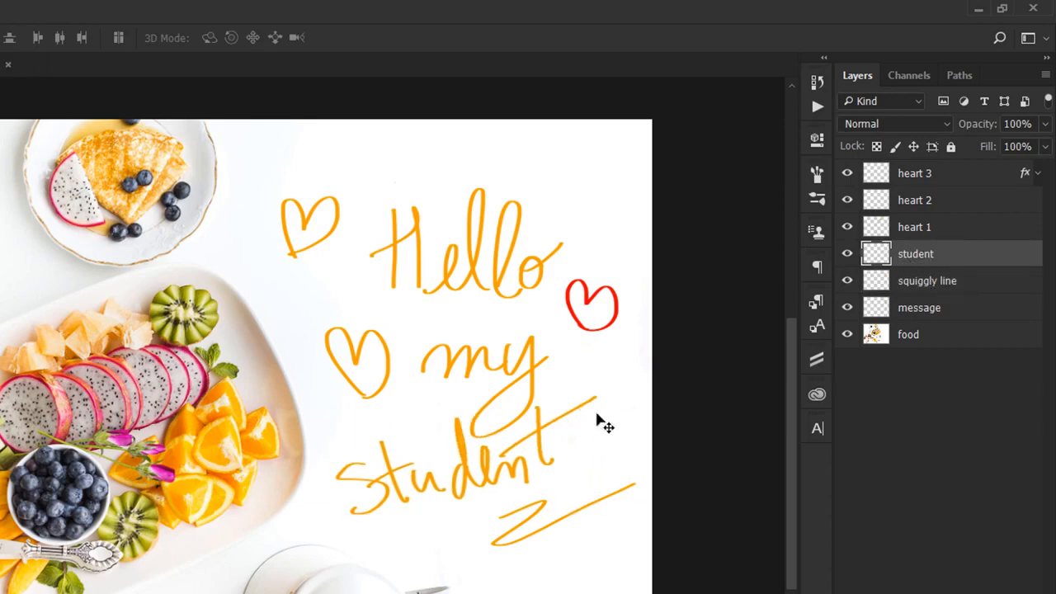
left_click_drag(598, 354, 671, 365)
left_click_drag(535, 255, 406, 325)
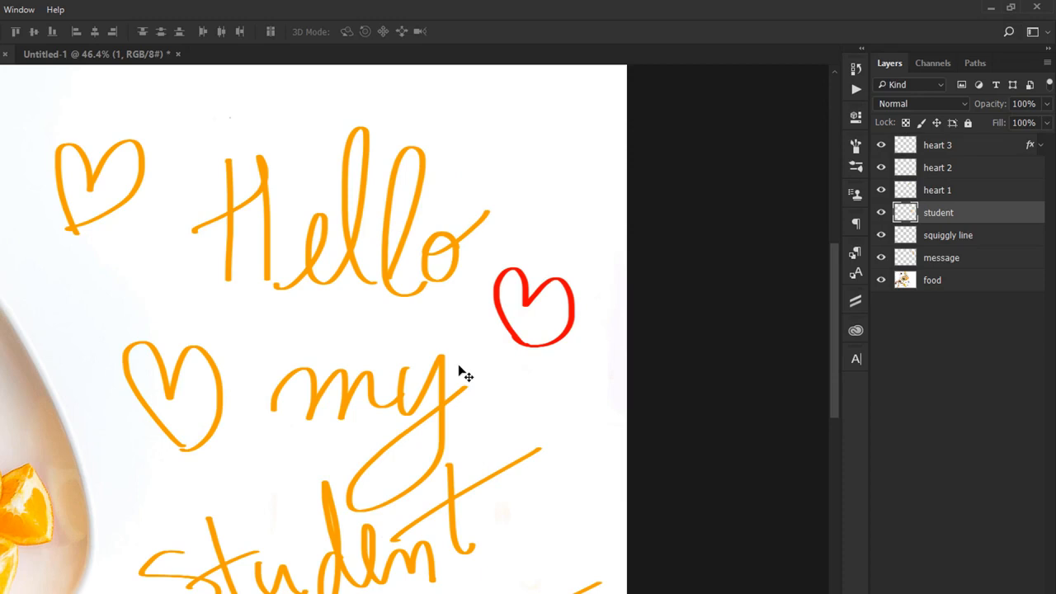
- Group the heart 1, heart 2 and heart 3 layers and expand the group
left_click(986, 190)
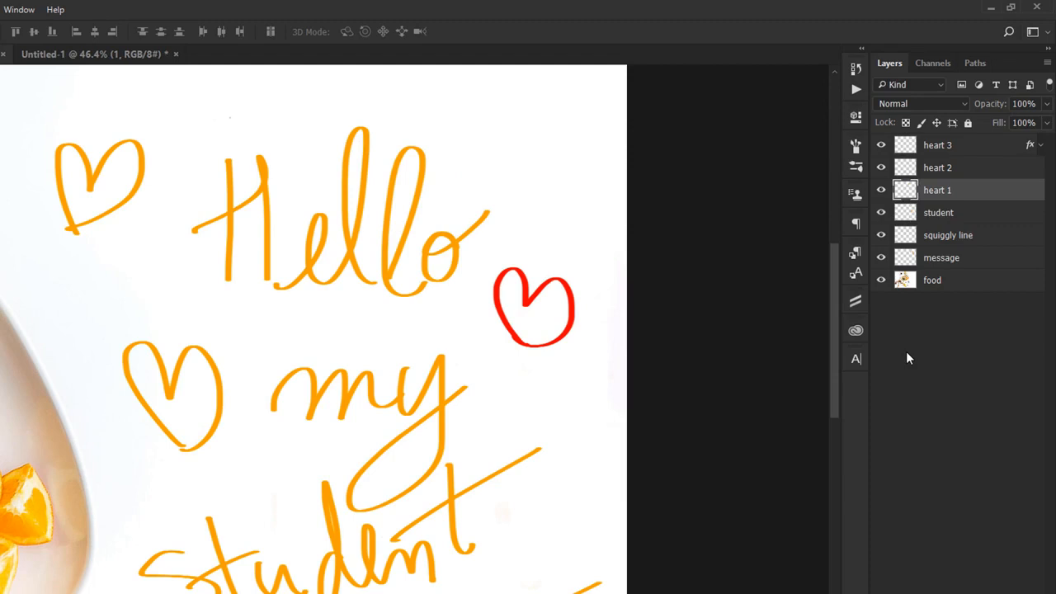
key("ctrl")
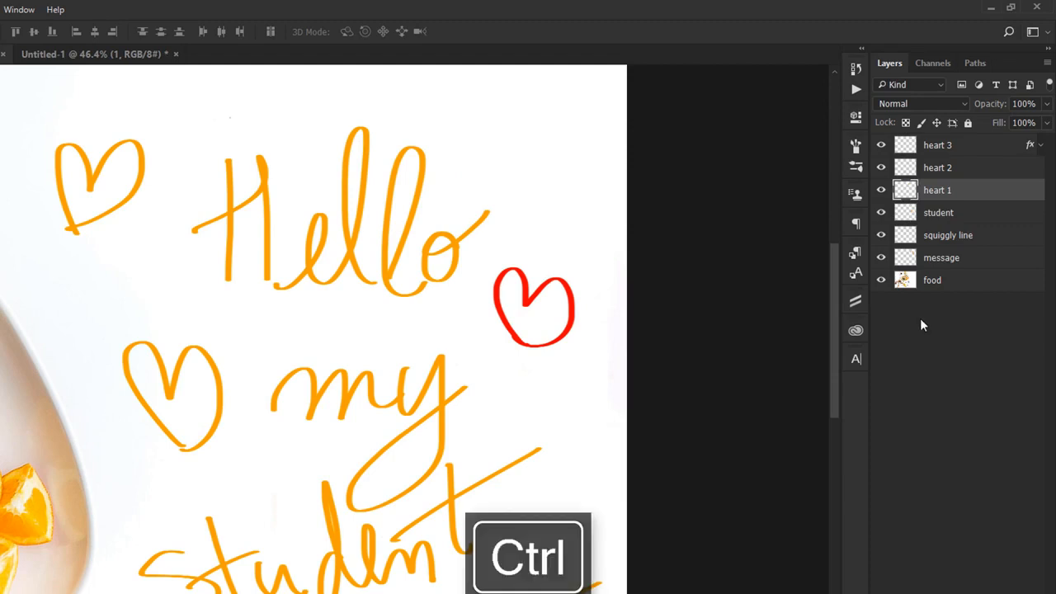
left_click(982, 169, "ctrl")
left_click(965, 145, "ctrl")
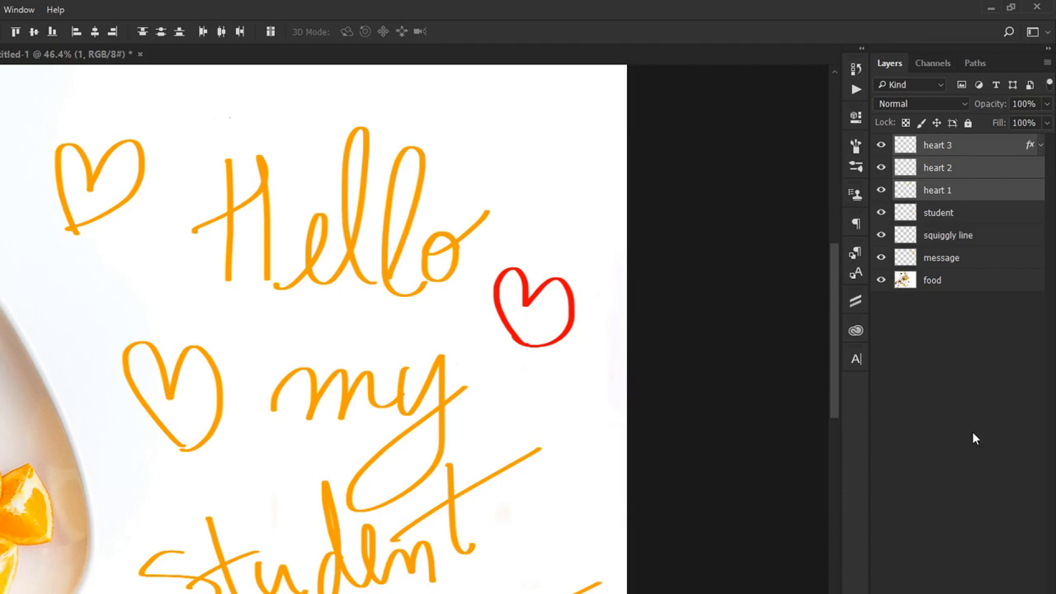
key("ctrl+g")
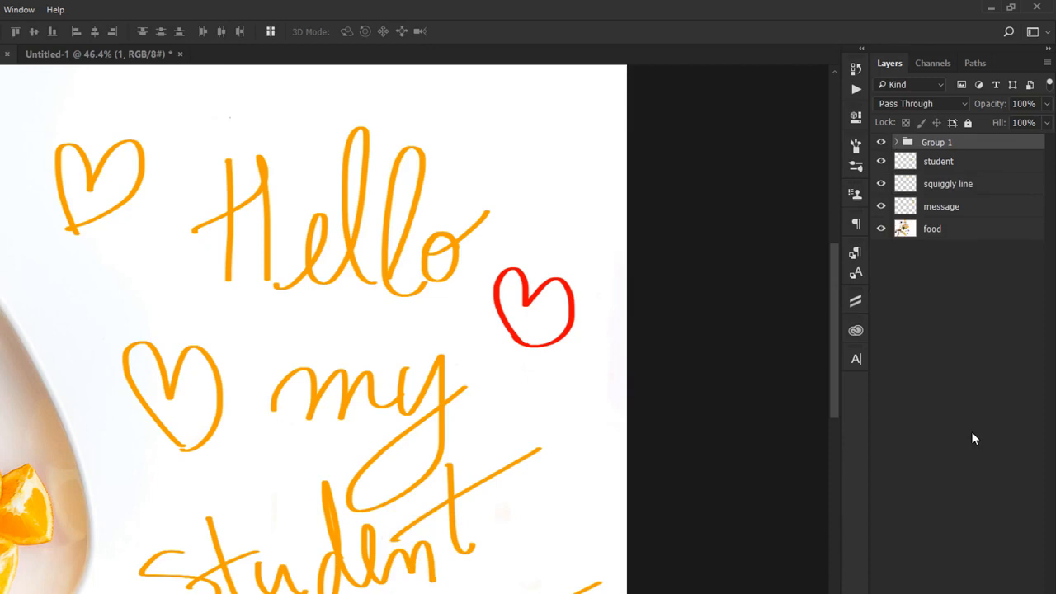
left_click(896, 143)
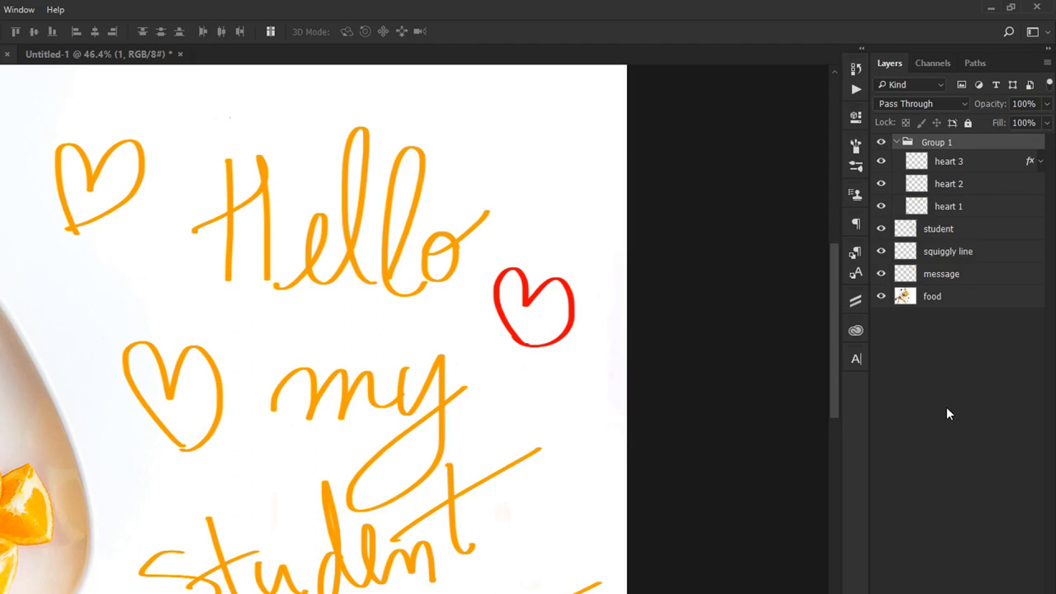
- Ungroup the heart layers, then group the three again under the name "hearts"
right_click(986, 151)
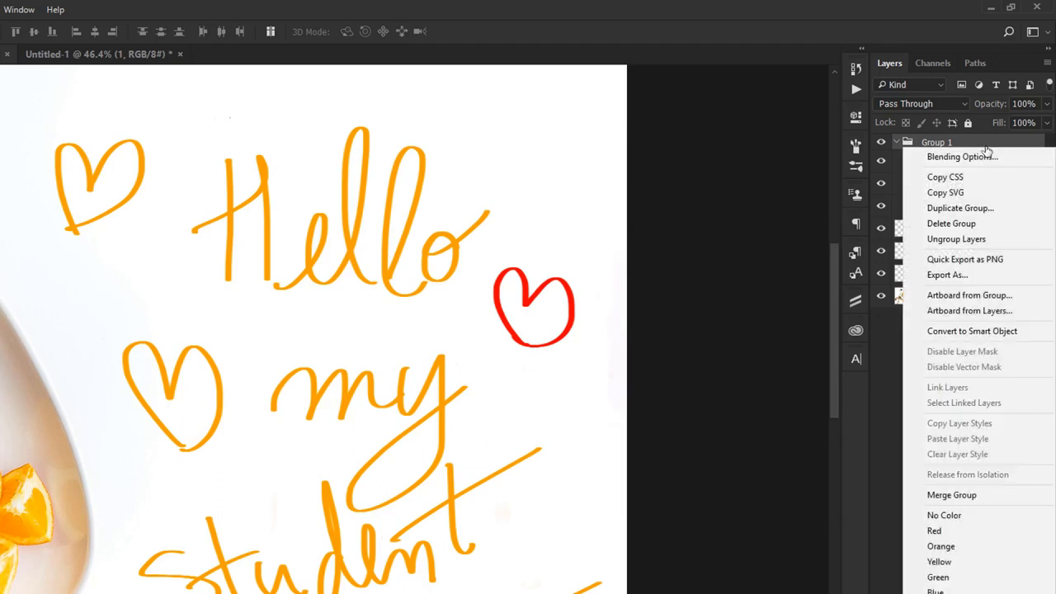
left_click(997, 242)
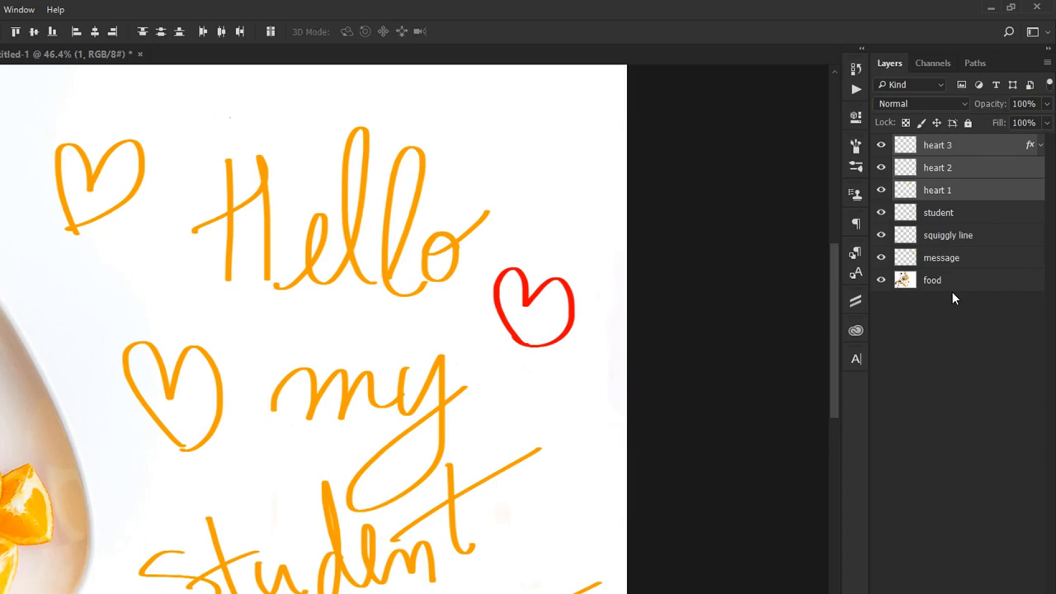
key("ctrl+g")
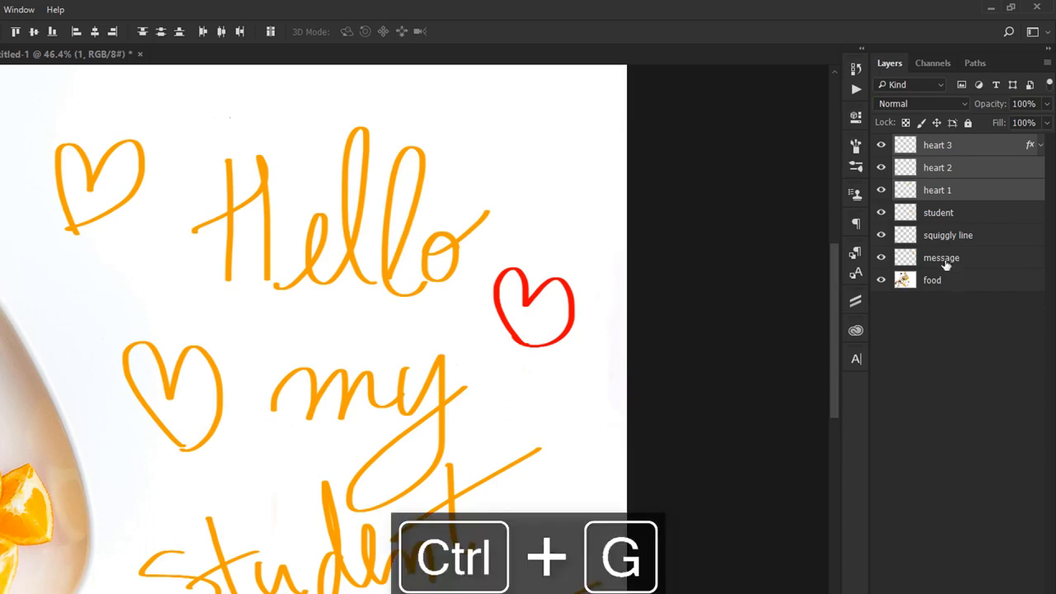
double_click(937, 142)
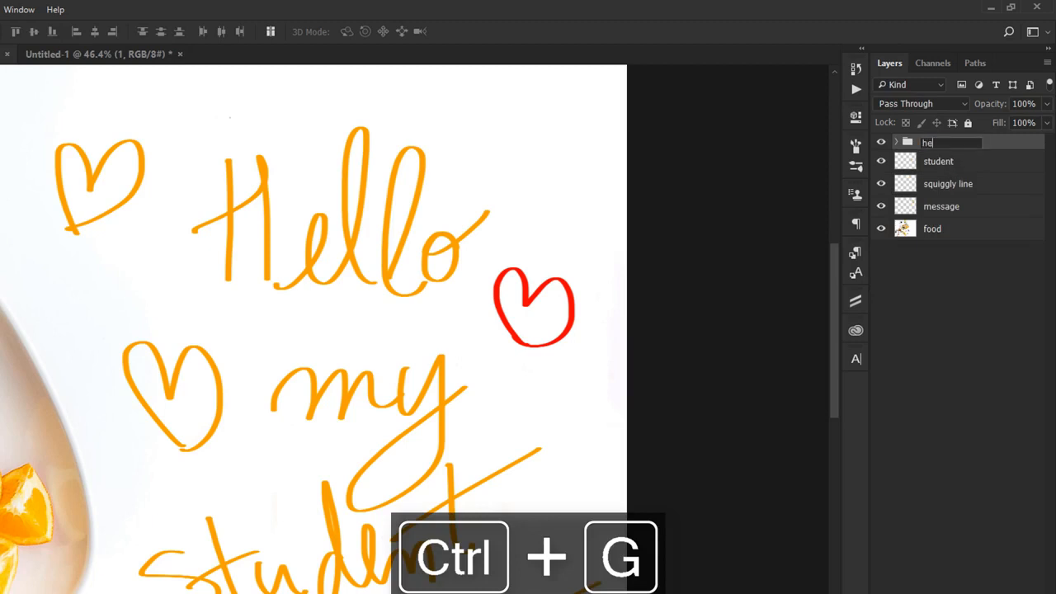
type("hearts")
left_click(959, 163)
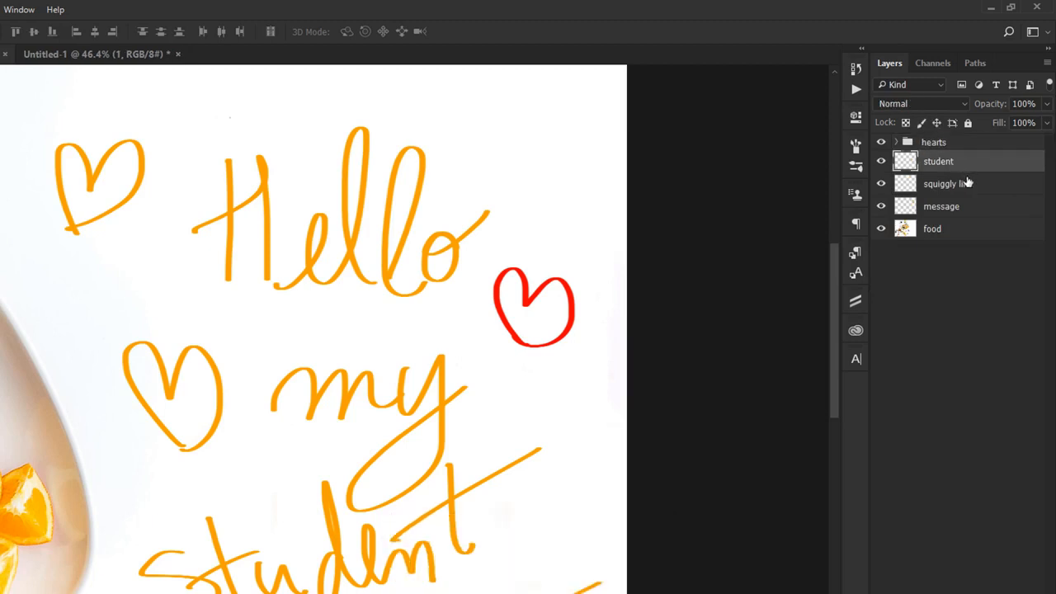
- Group the hearts group with the student, squiggly line and message layers, and name the new group "my message"
left_click(955, 206)
left_click(954, 147, "shift")
key("ctrl+g")
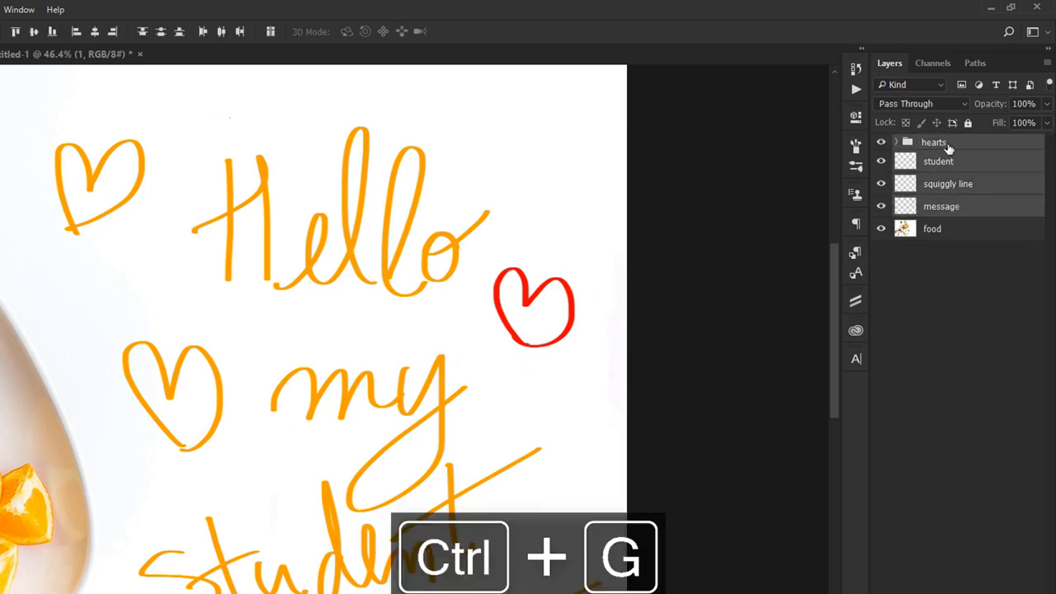
double_click(940, 144)
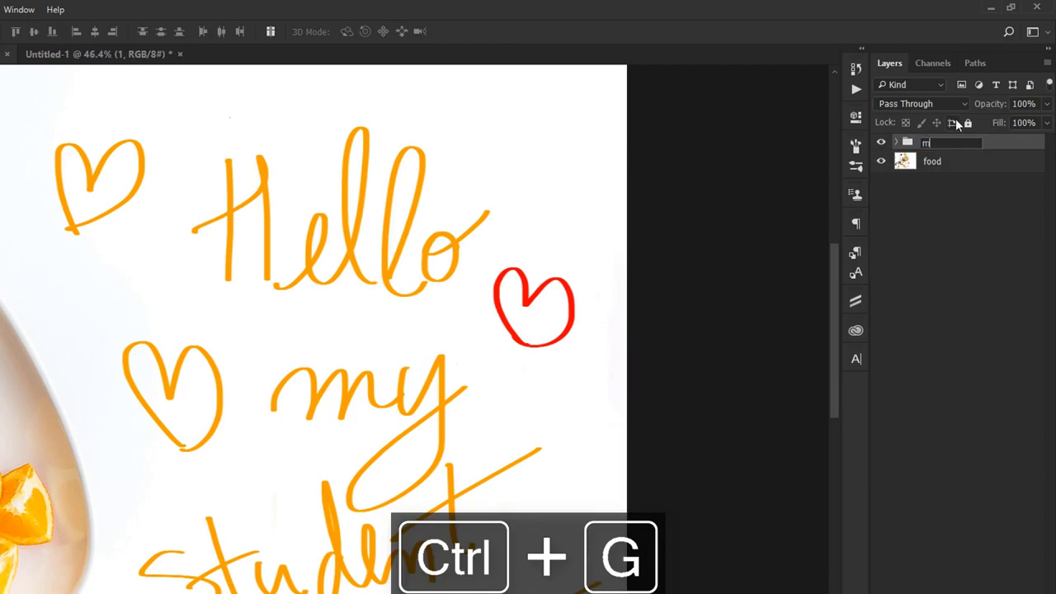
type("my message")
key("Return")
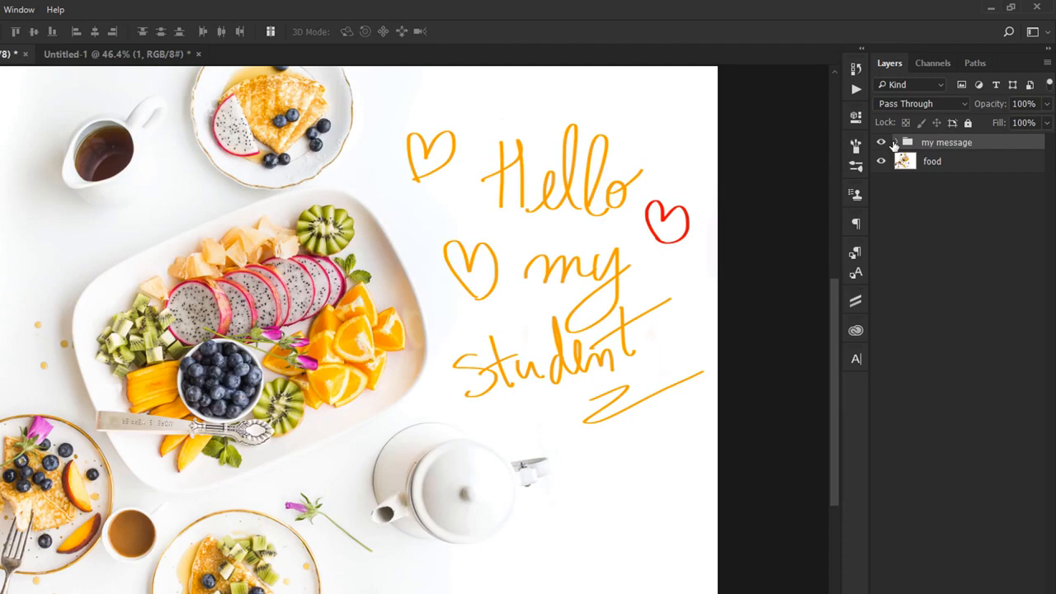
- Expand the my message group and its nested hearts group to examine their layers, and collapse both again
left_click(895, 145)
left_click(914, 157)
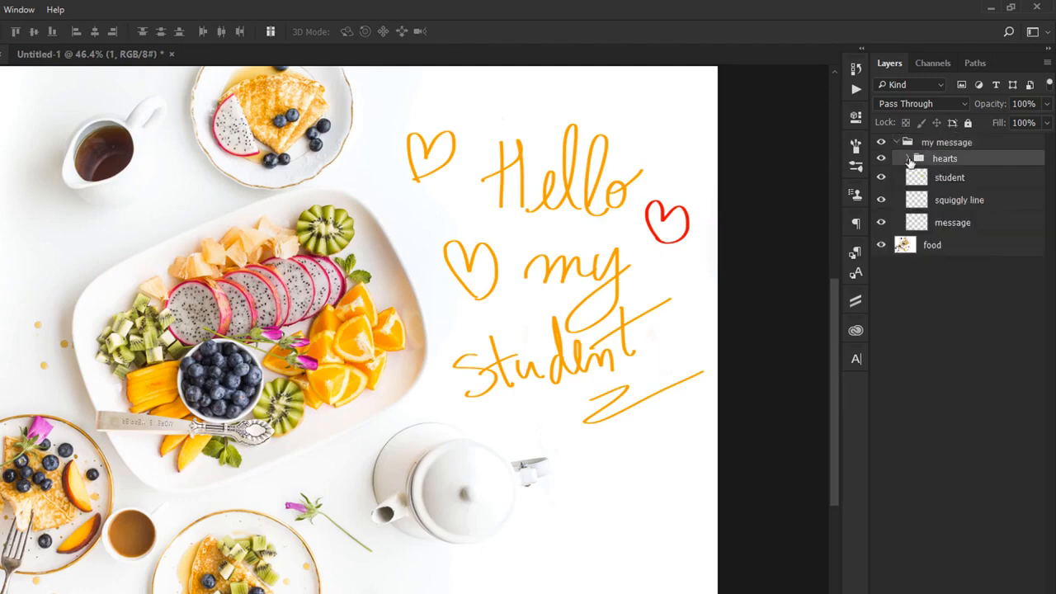
left_click(910, 160)
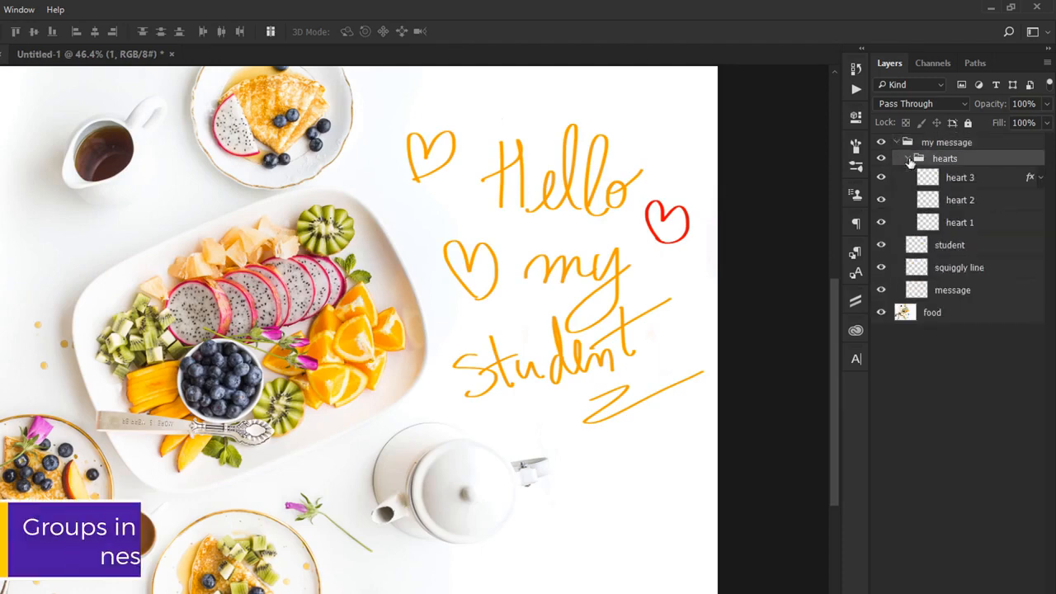
left_click(909, 159)
left_click(899, 144)
left_click(897, 142)
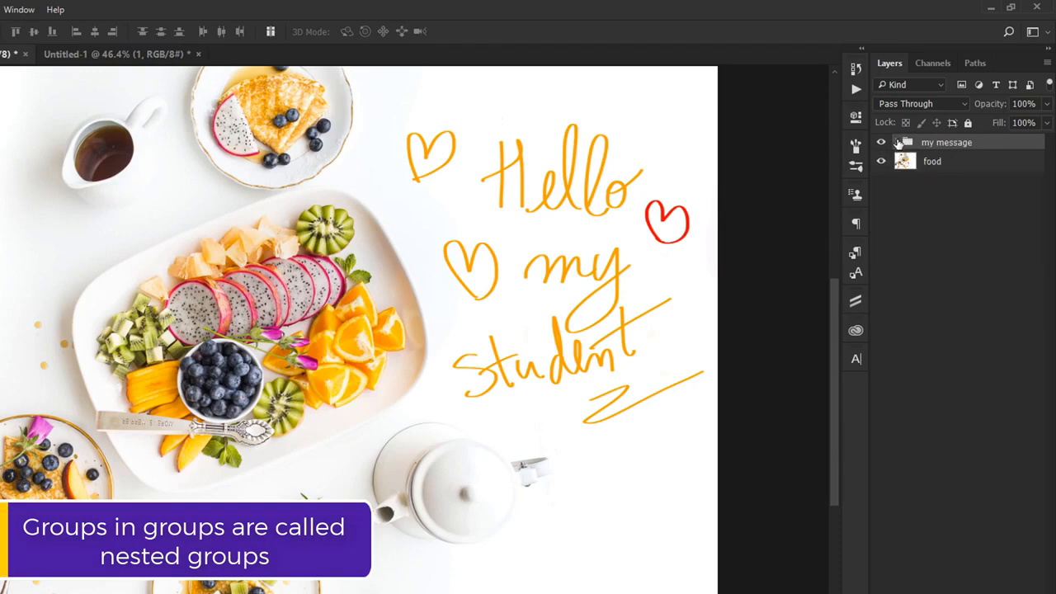
- Move the whole my message group slightly upward on the canvas and expand the group
left_click_drag(604, 197, 599, 176)
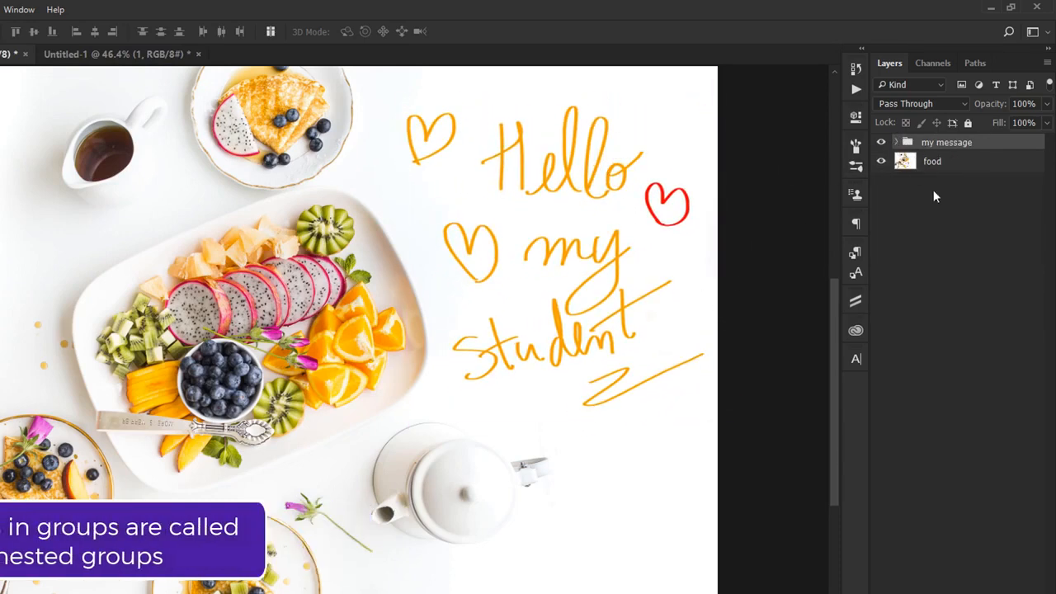
left_click(896, 142)
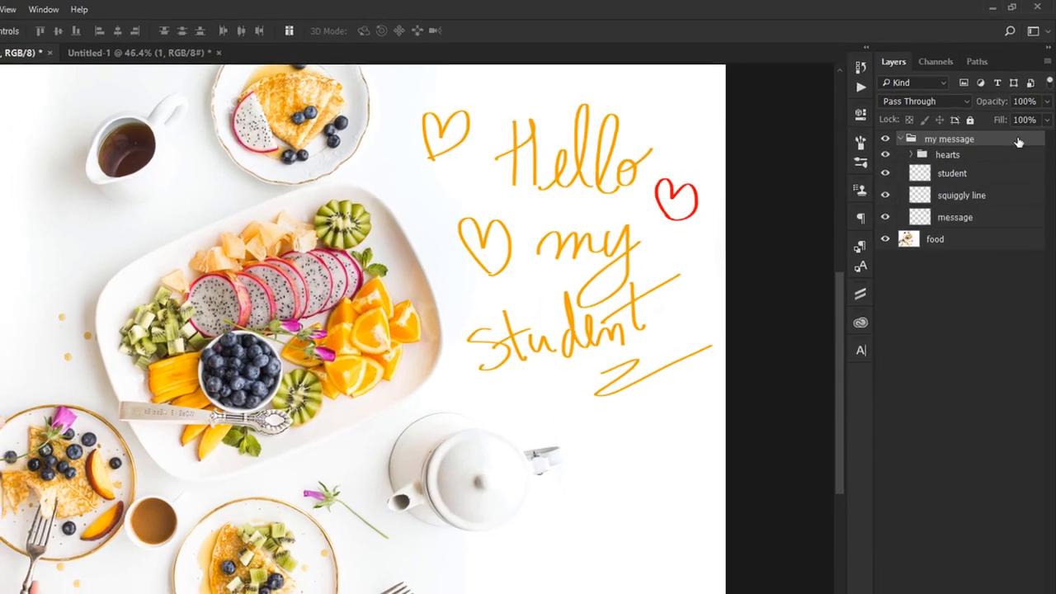
- Add a Color Overlay layer style to the my message group and change the overlay color to bright green, #48ff00
double_click(1018, 145)
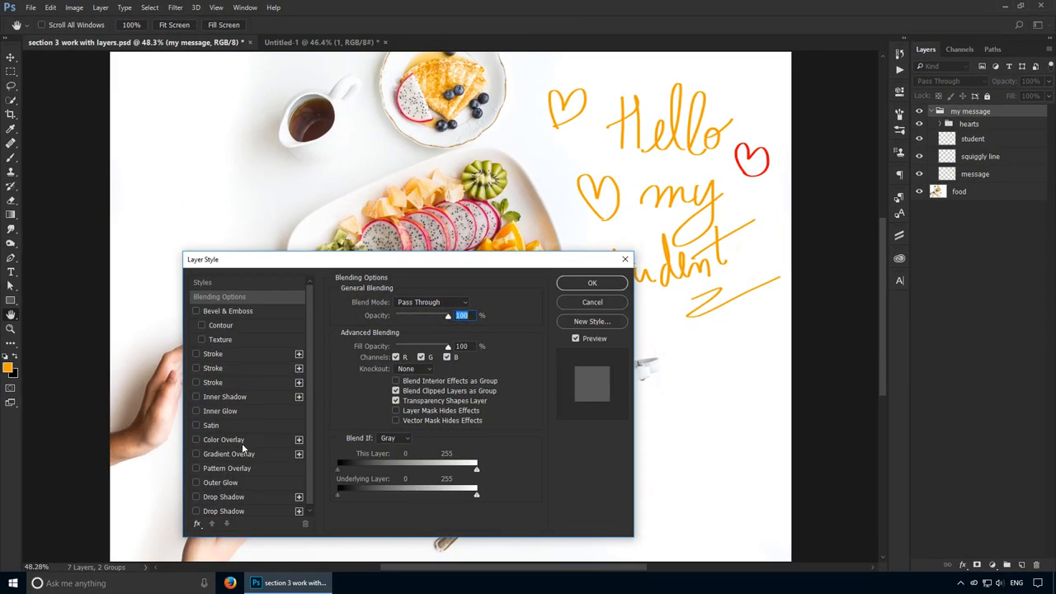
left_click(224, 439)
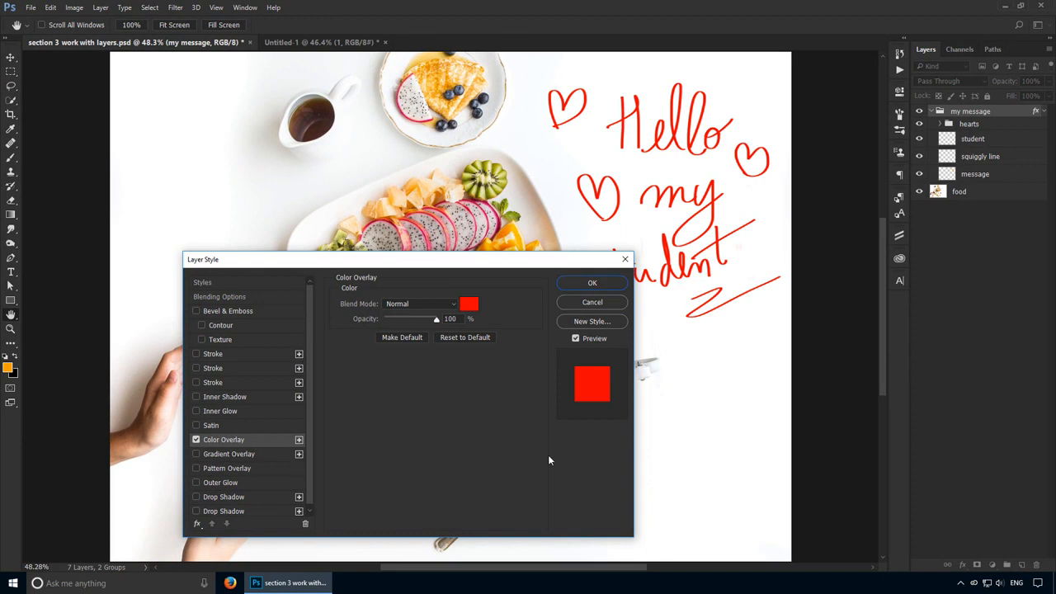
left_click(468, 304)
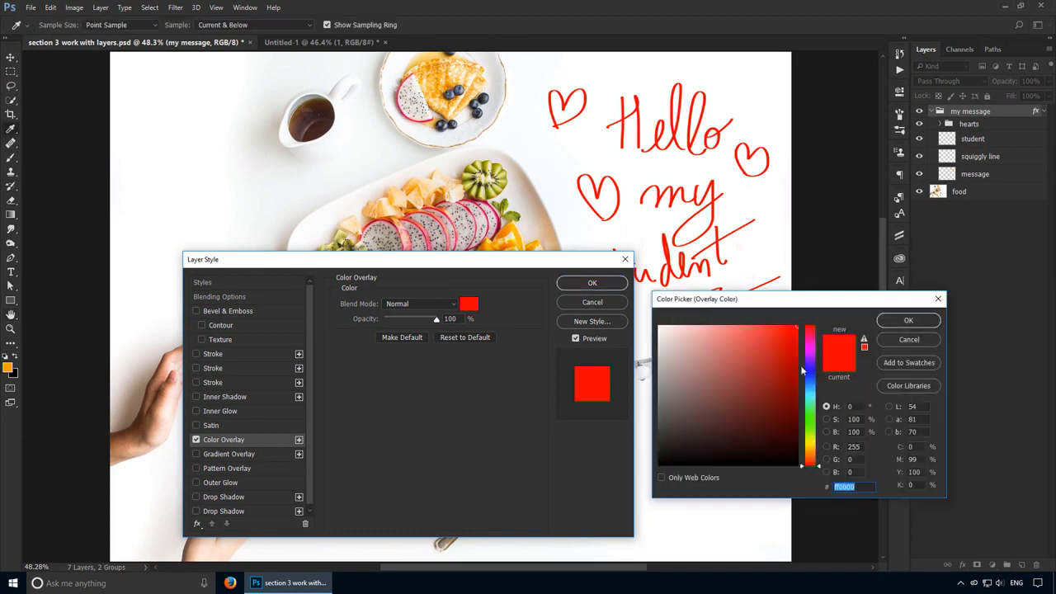
left_click(811, 378)
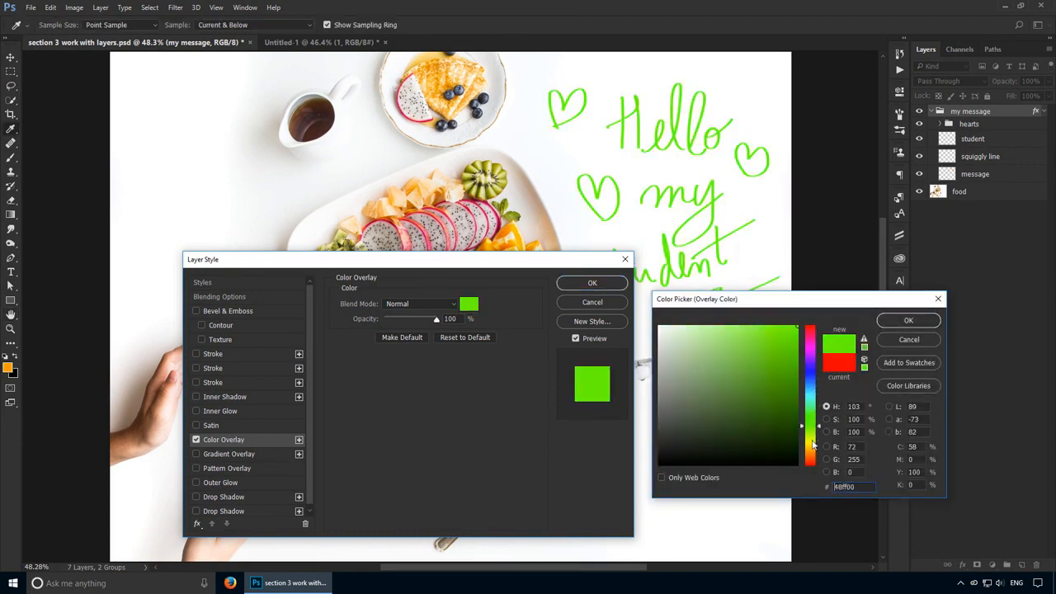